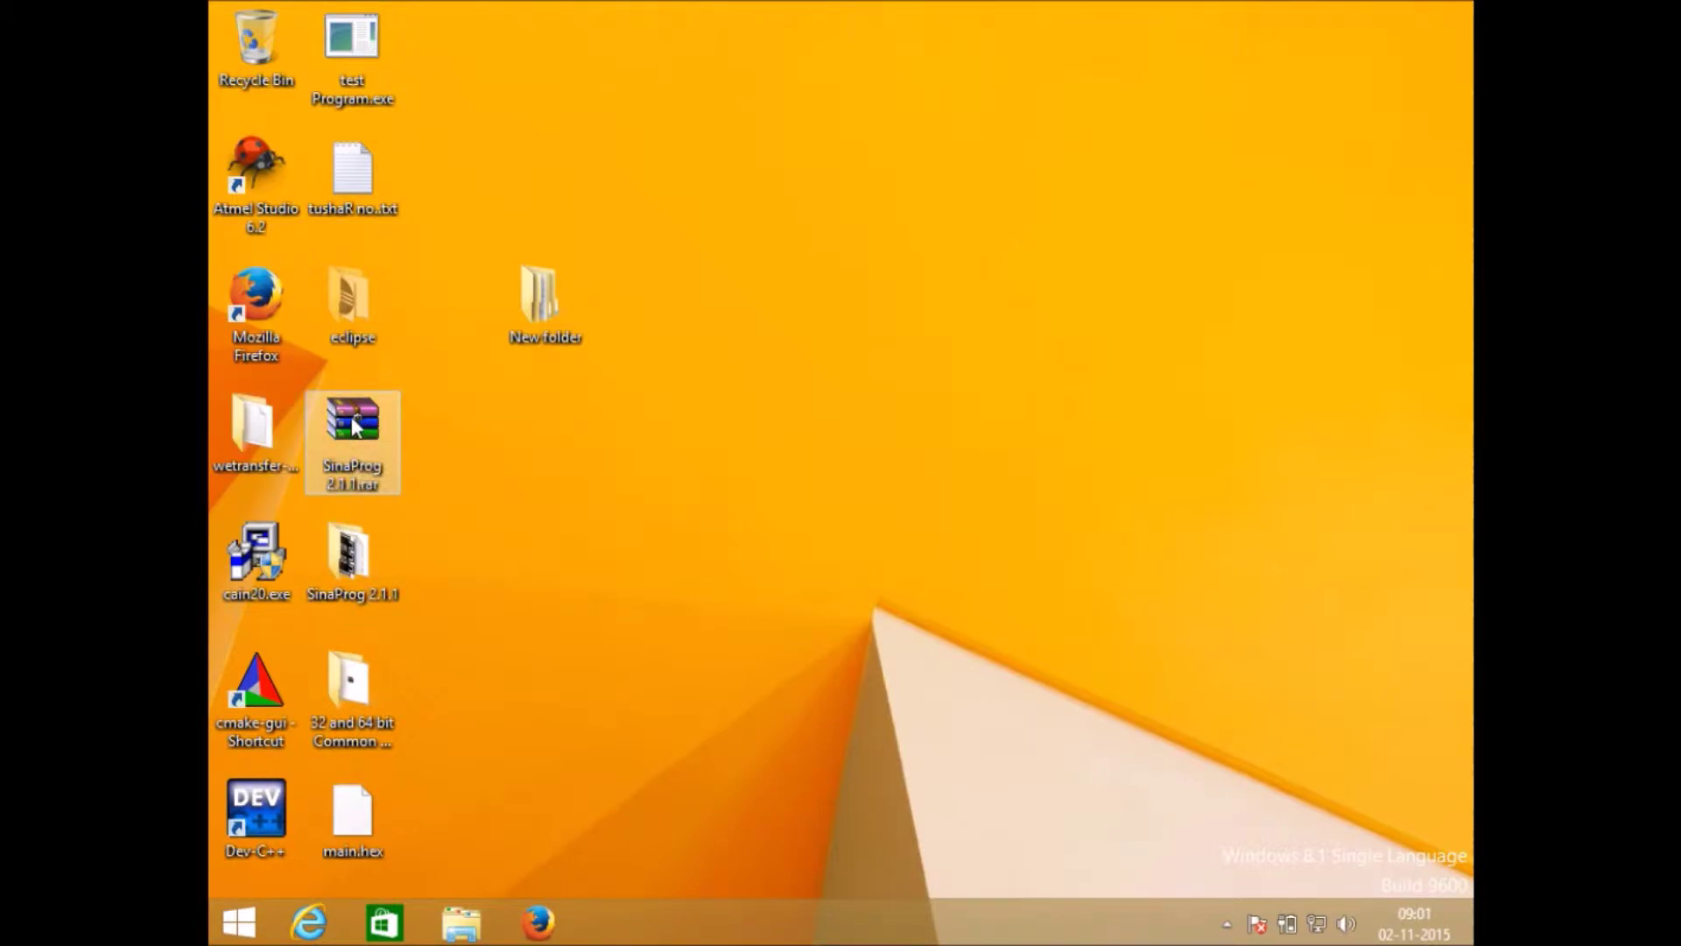
- Launch SinaProg.exe from the SinaProg 2.1.1 folder on the desktop and reposition its window over the folder
{"action": "double_click", "coordinate": [350, 554]}
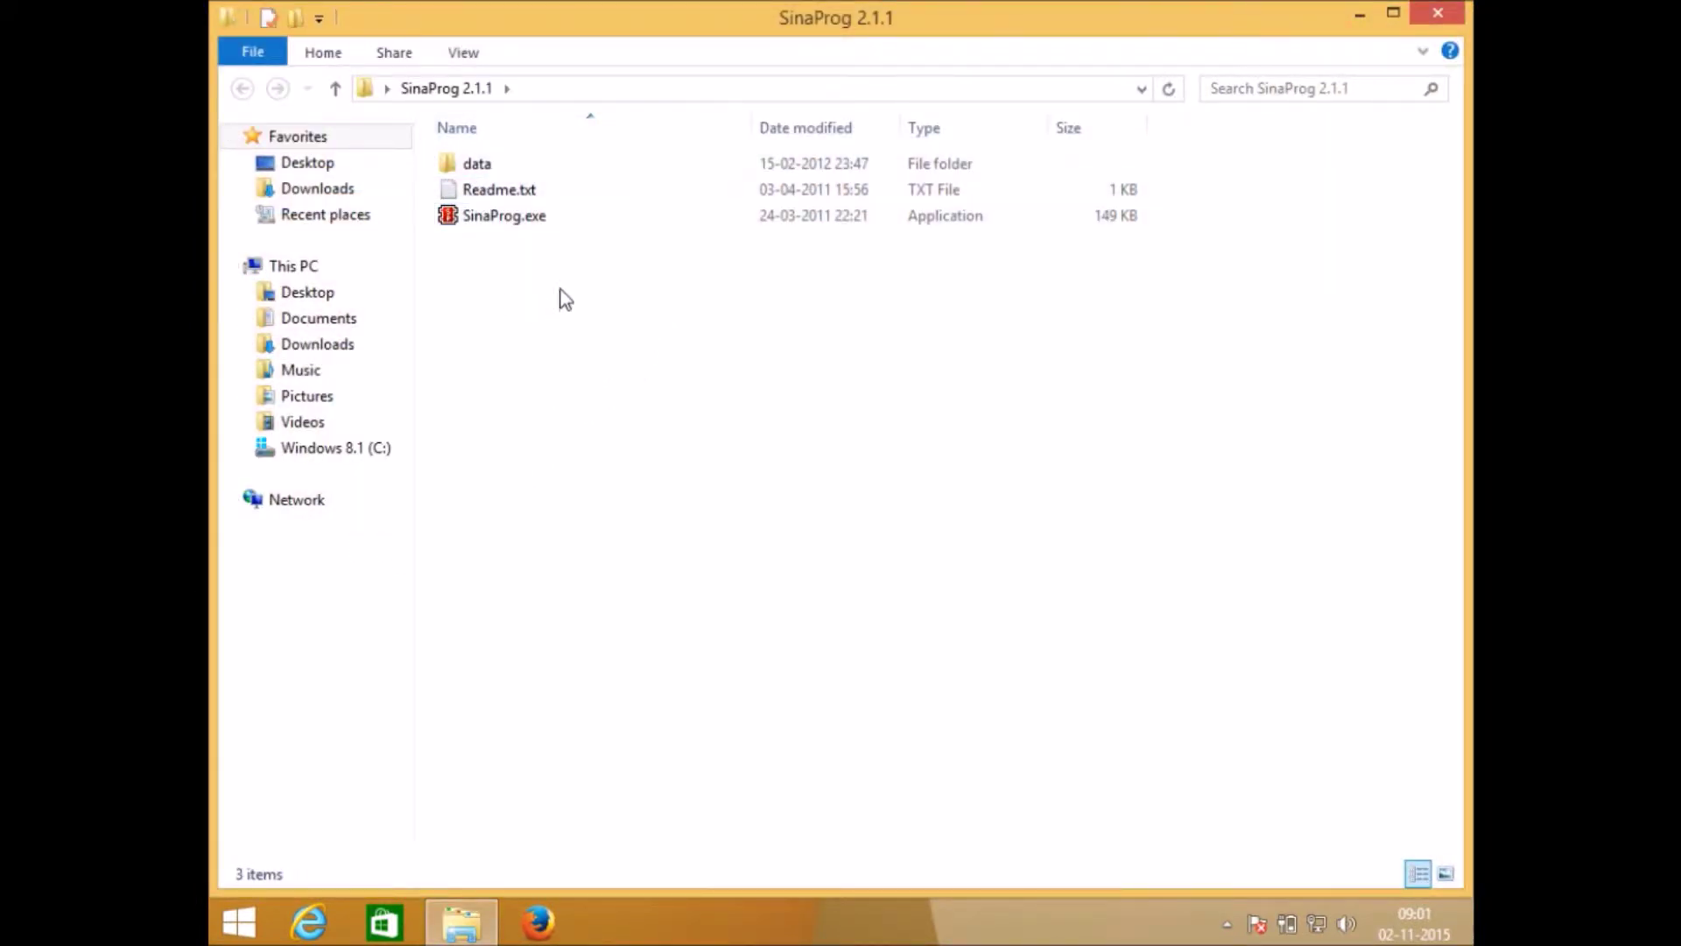
{"action": "left_click", "coordinate": [478, 225]}
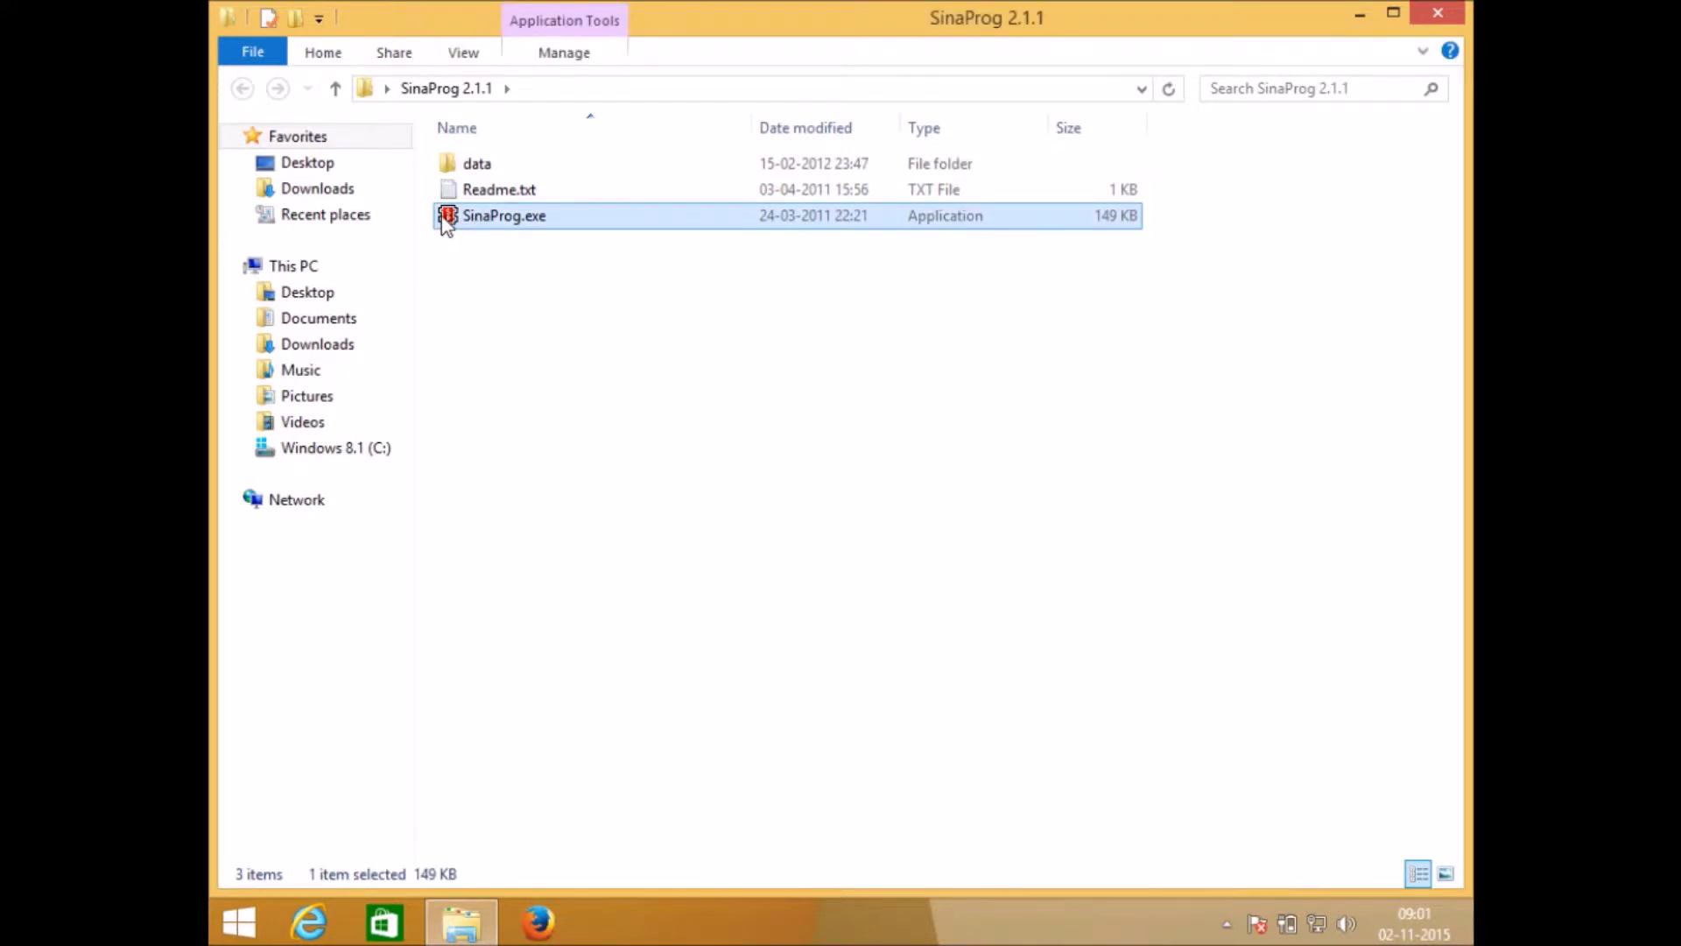
{"action": "double_click", "coordinate": [446, 223]}
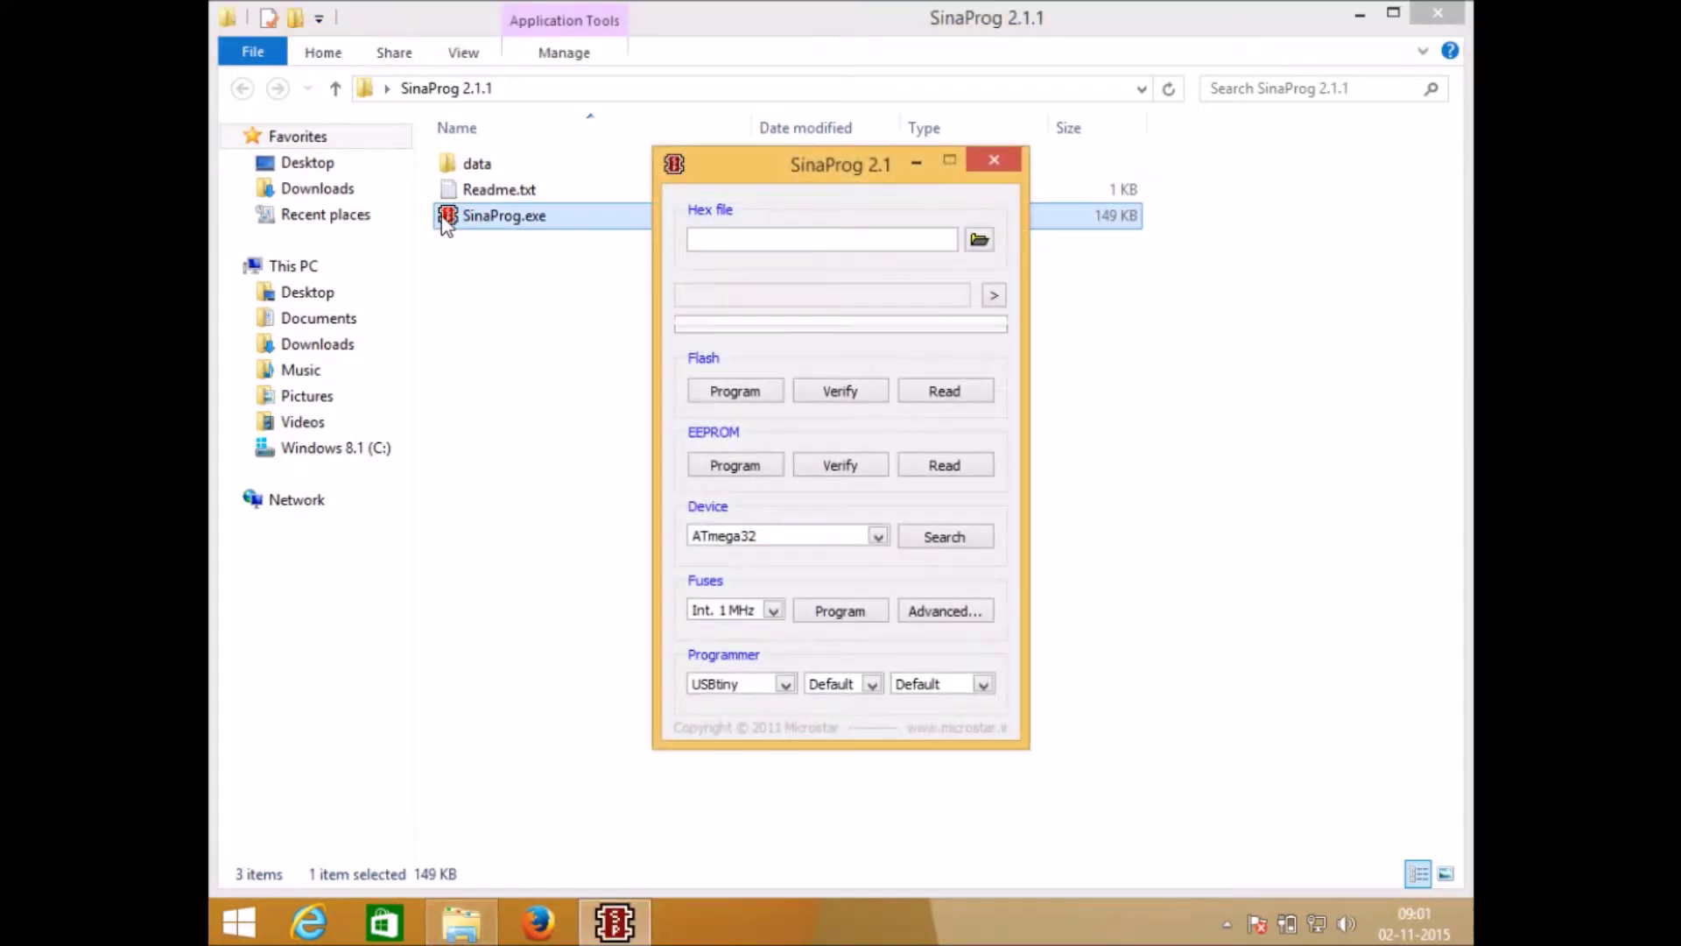
{"action": "left_click_drag", "start_coordinate": [770, 163], "coordinate": [655, 137]}
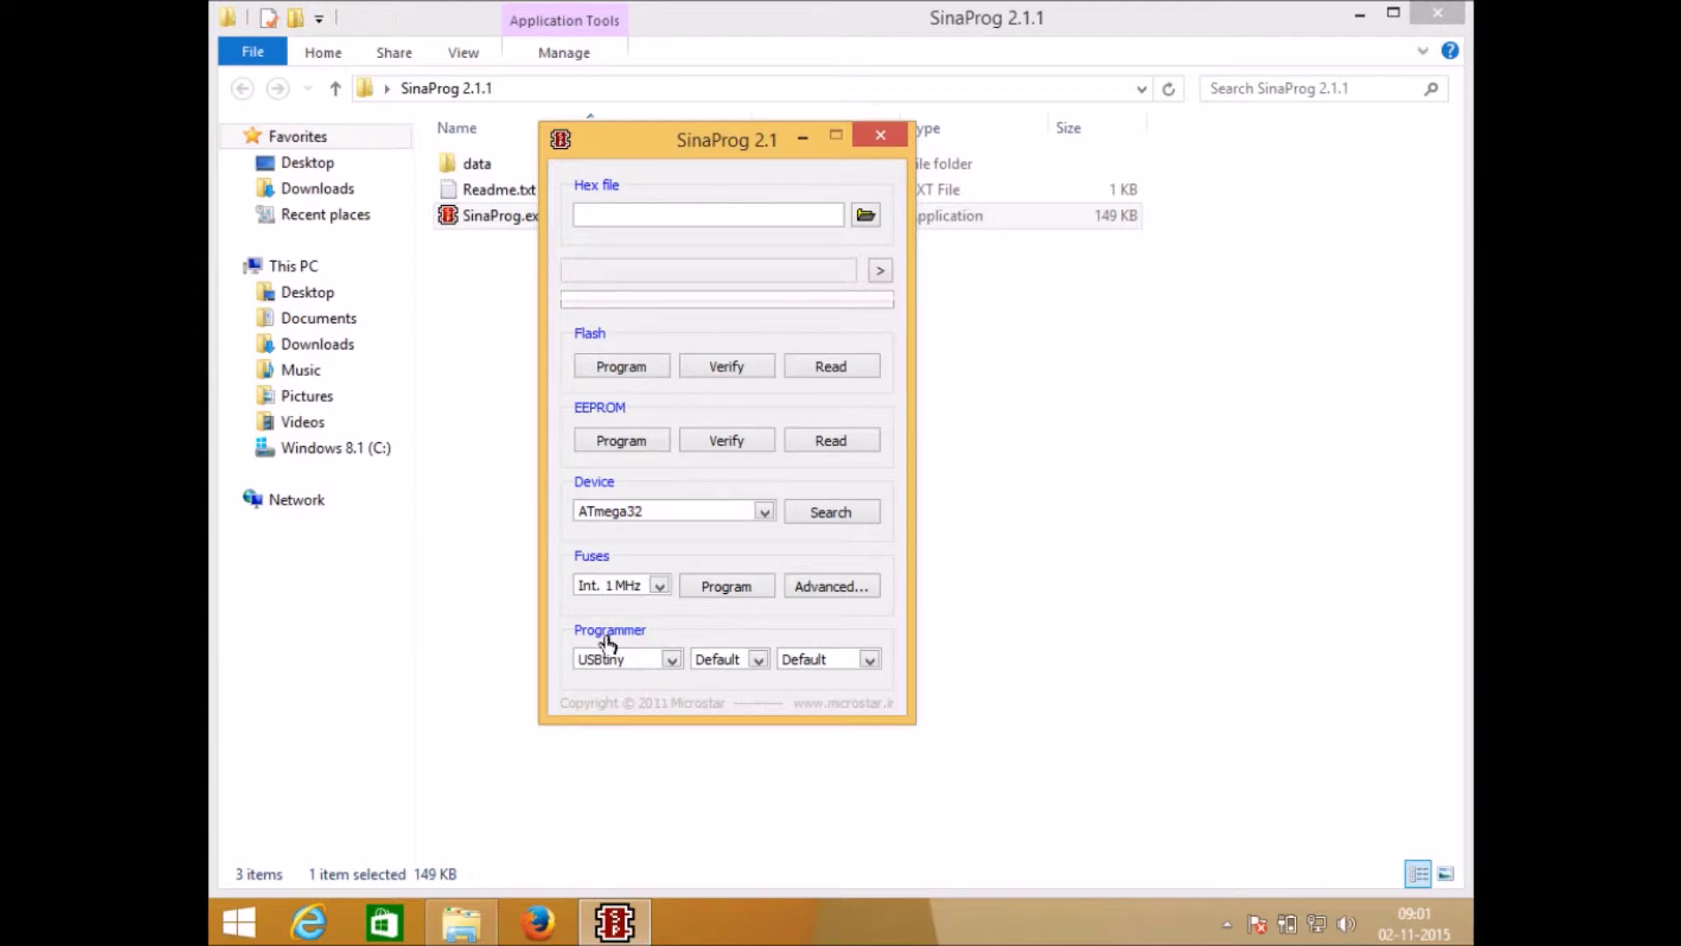
- Choose USBtiny as the programmer type
{"action": "left_click", "coordinate": [672, 659]}
{"action": "scroll", "coordinate": [643, 740], "scroll_direction": "up", "scroll_amount": 5}
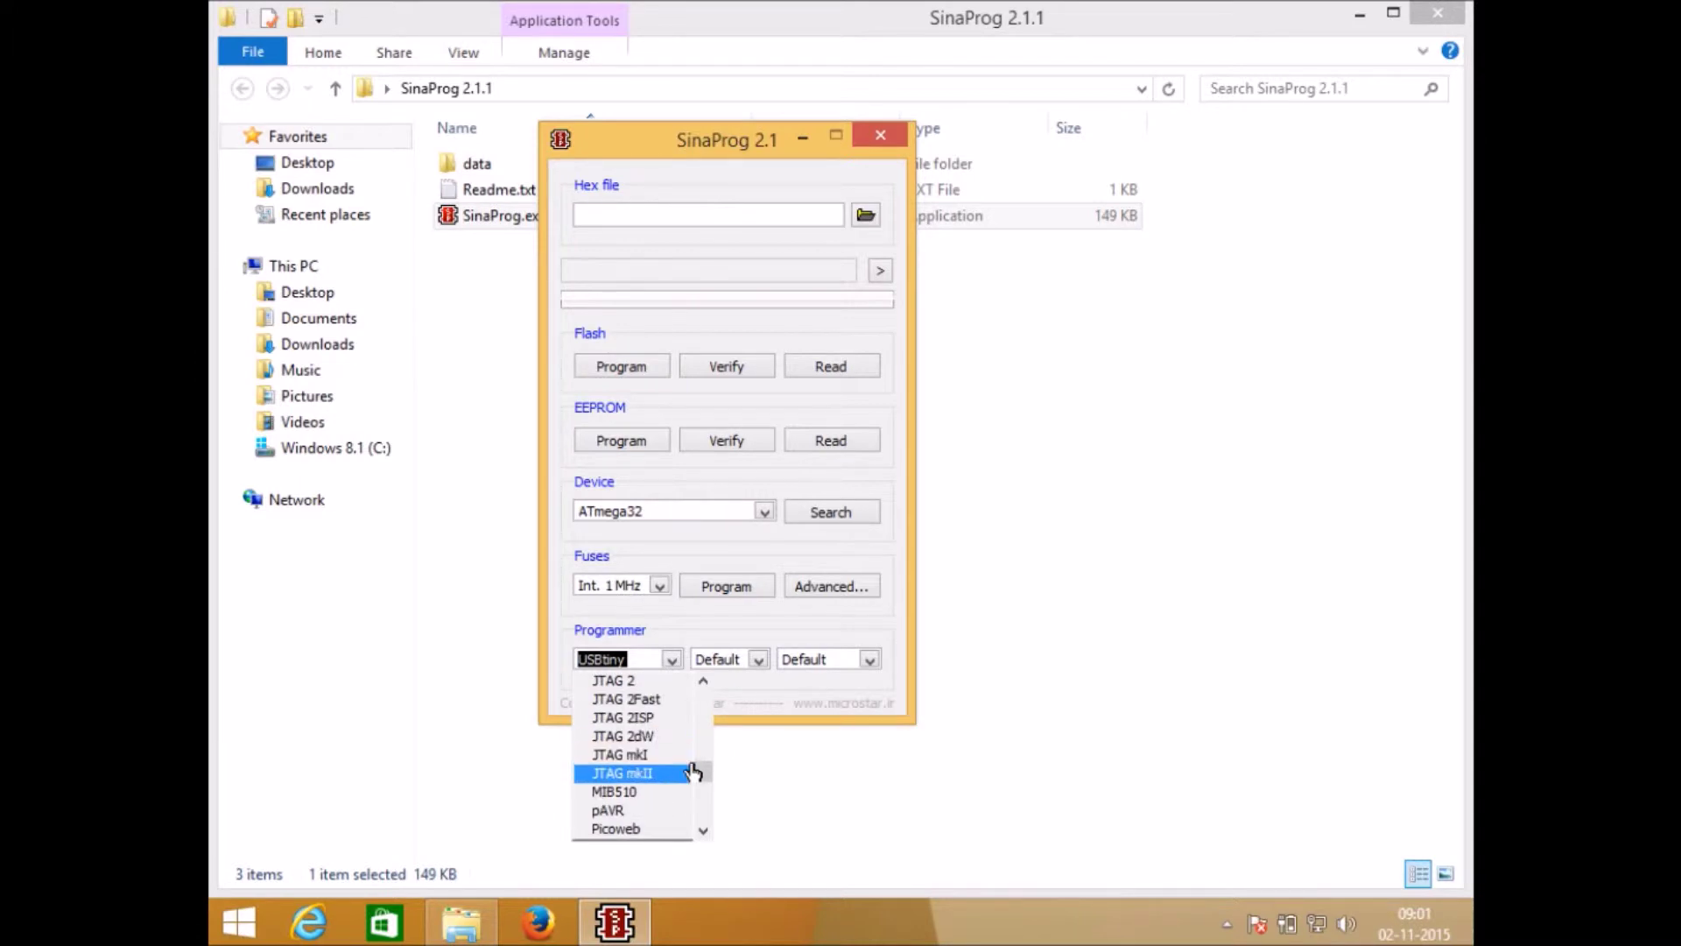
{"action": "left_click", "coordinate": [701, 794]}
{"action": "left_click_drag", "start_coordinate": [702, 793], "coordinate": [698, 810]}
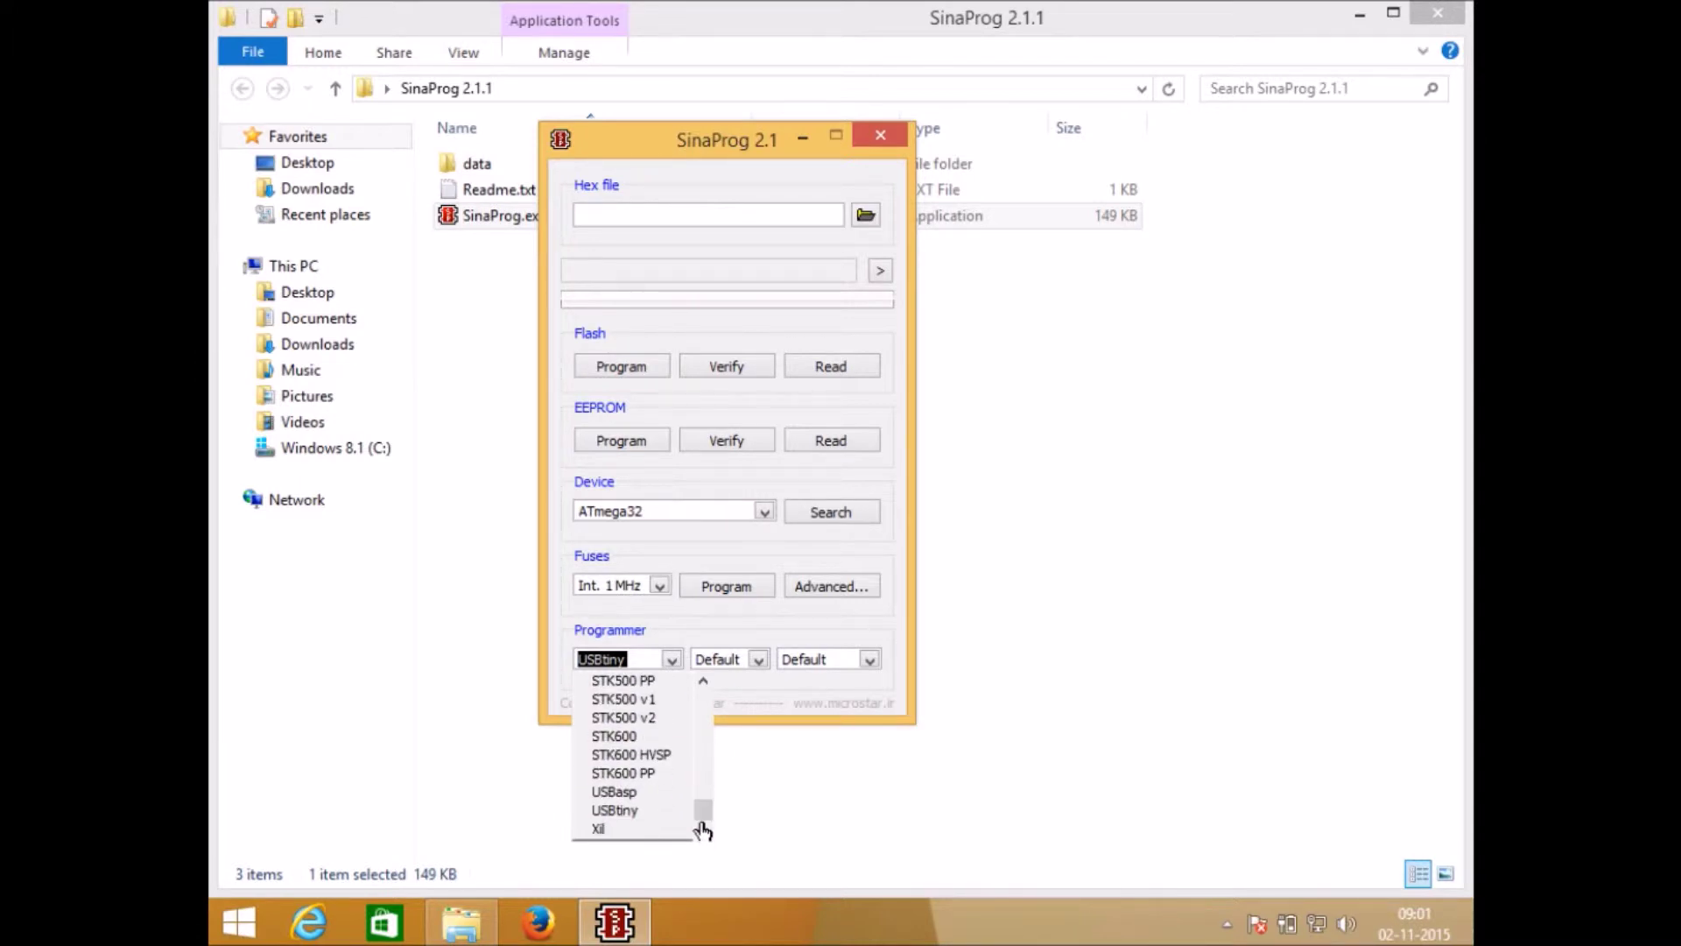
{"action": "left_click", "coordinate": [621, 813]}
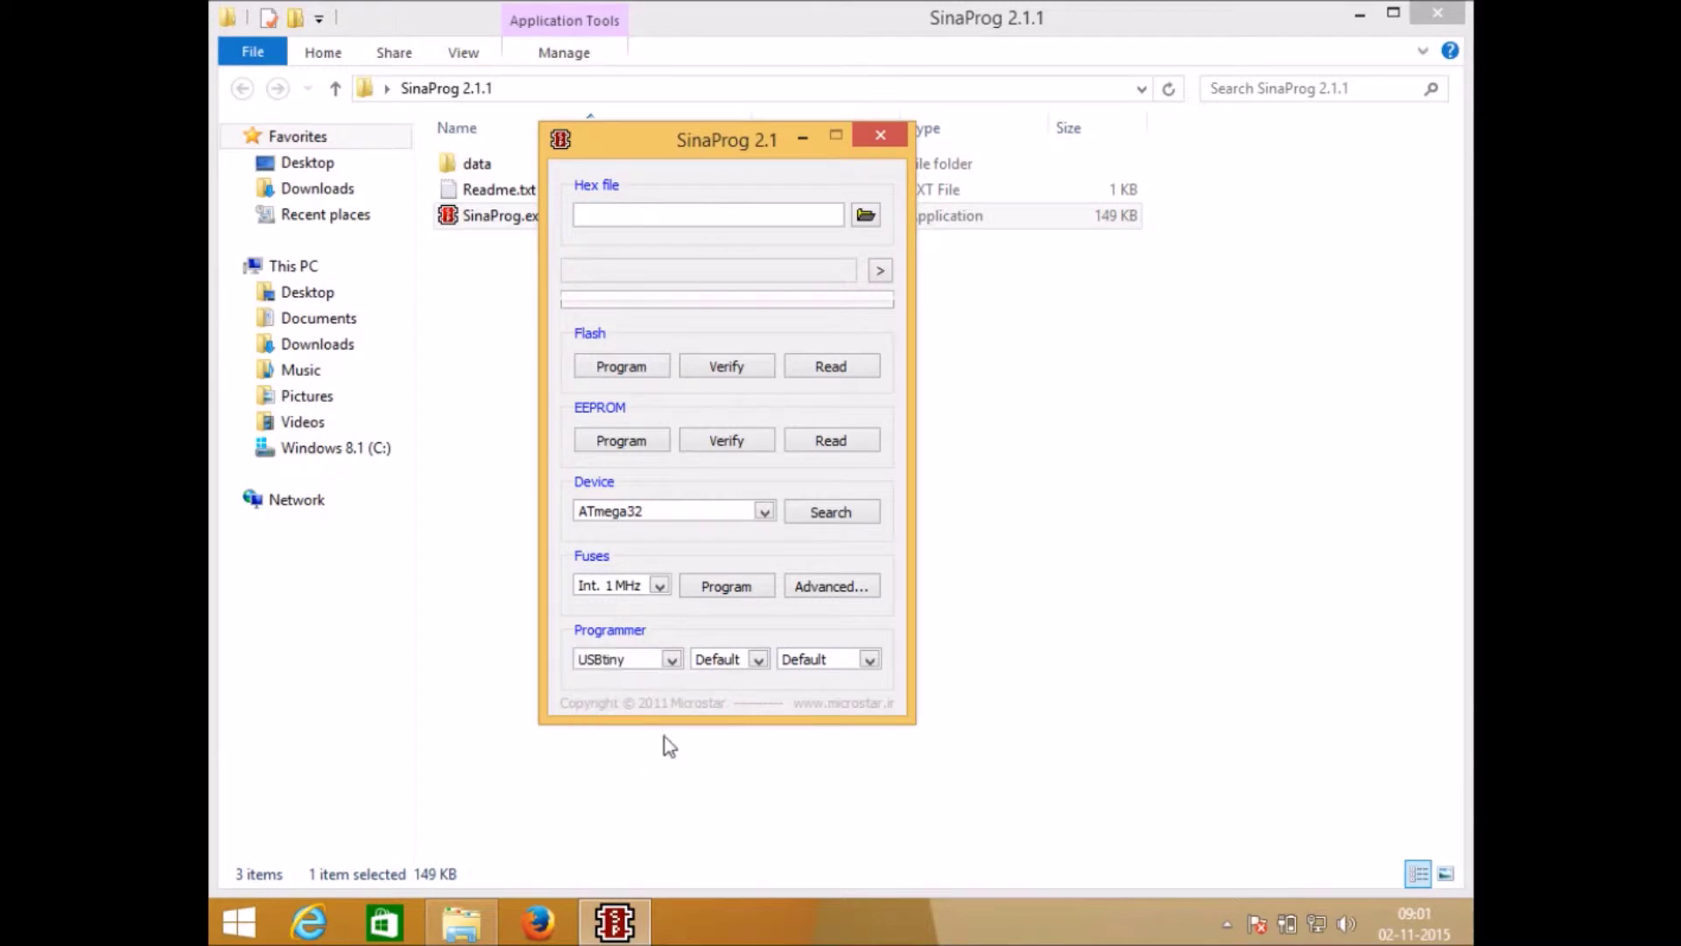
- Examine the programmer's two remaining option lists, including the baud rates, and keep both at Default
{"action": "left_click", "coordinate": [758, 663]}
{"action": "left_click", "coordinate": [757, 664]}
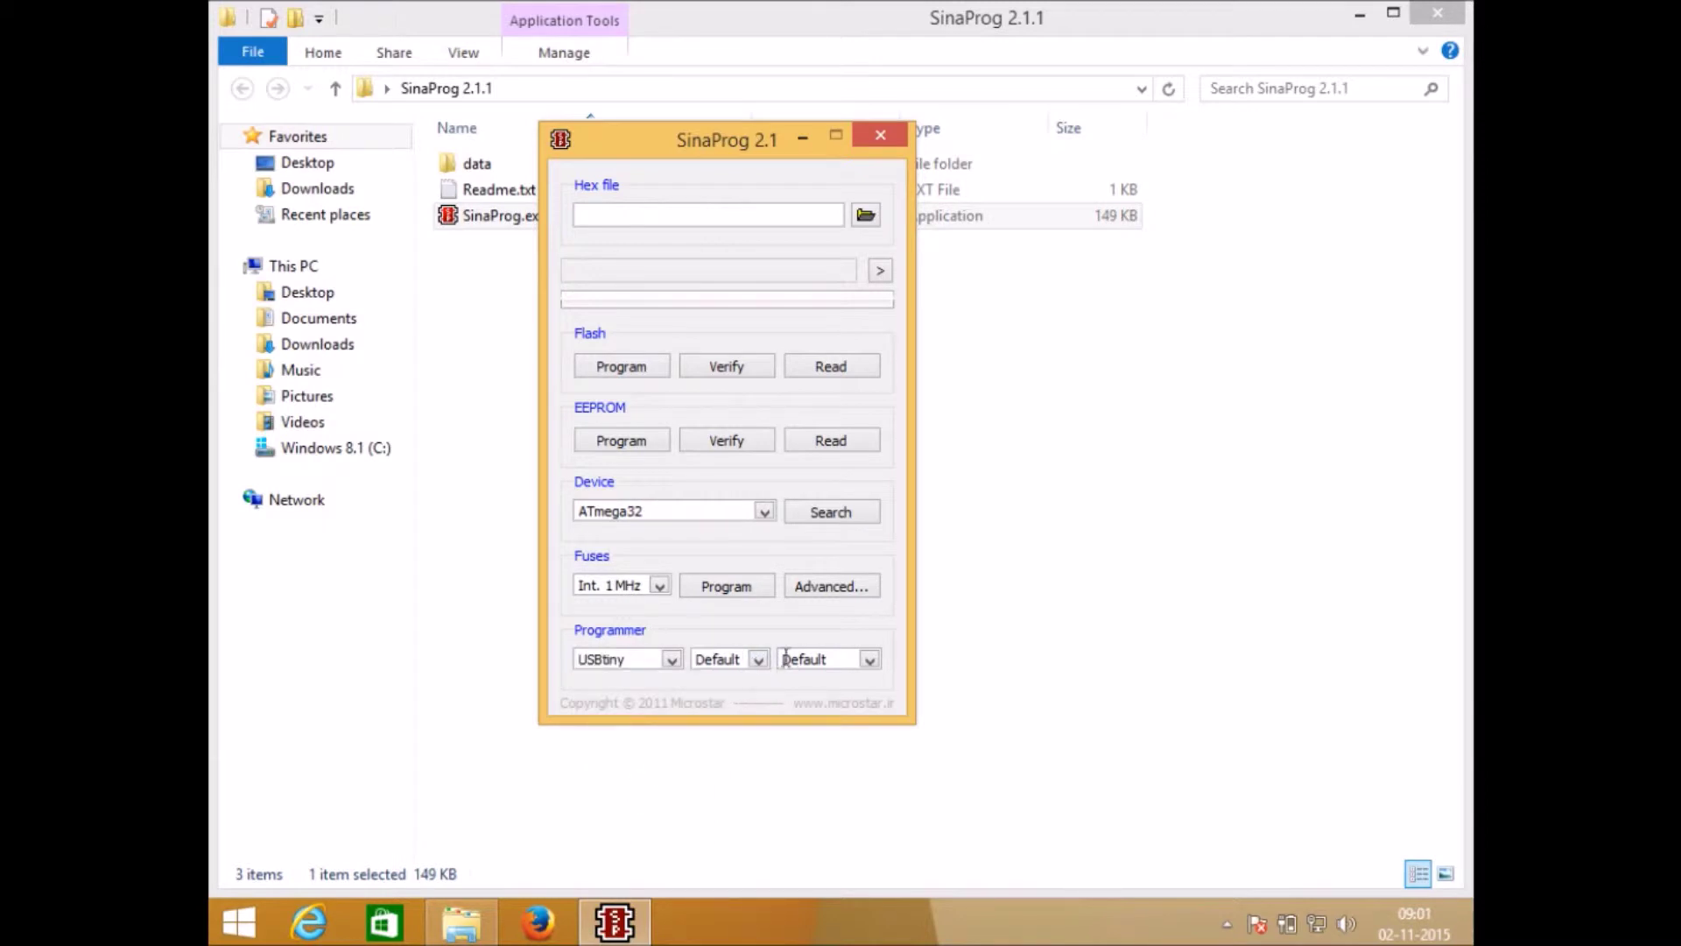
{"action": "left_click", "coordinate": [870, 663]}
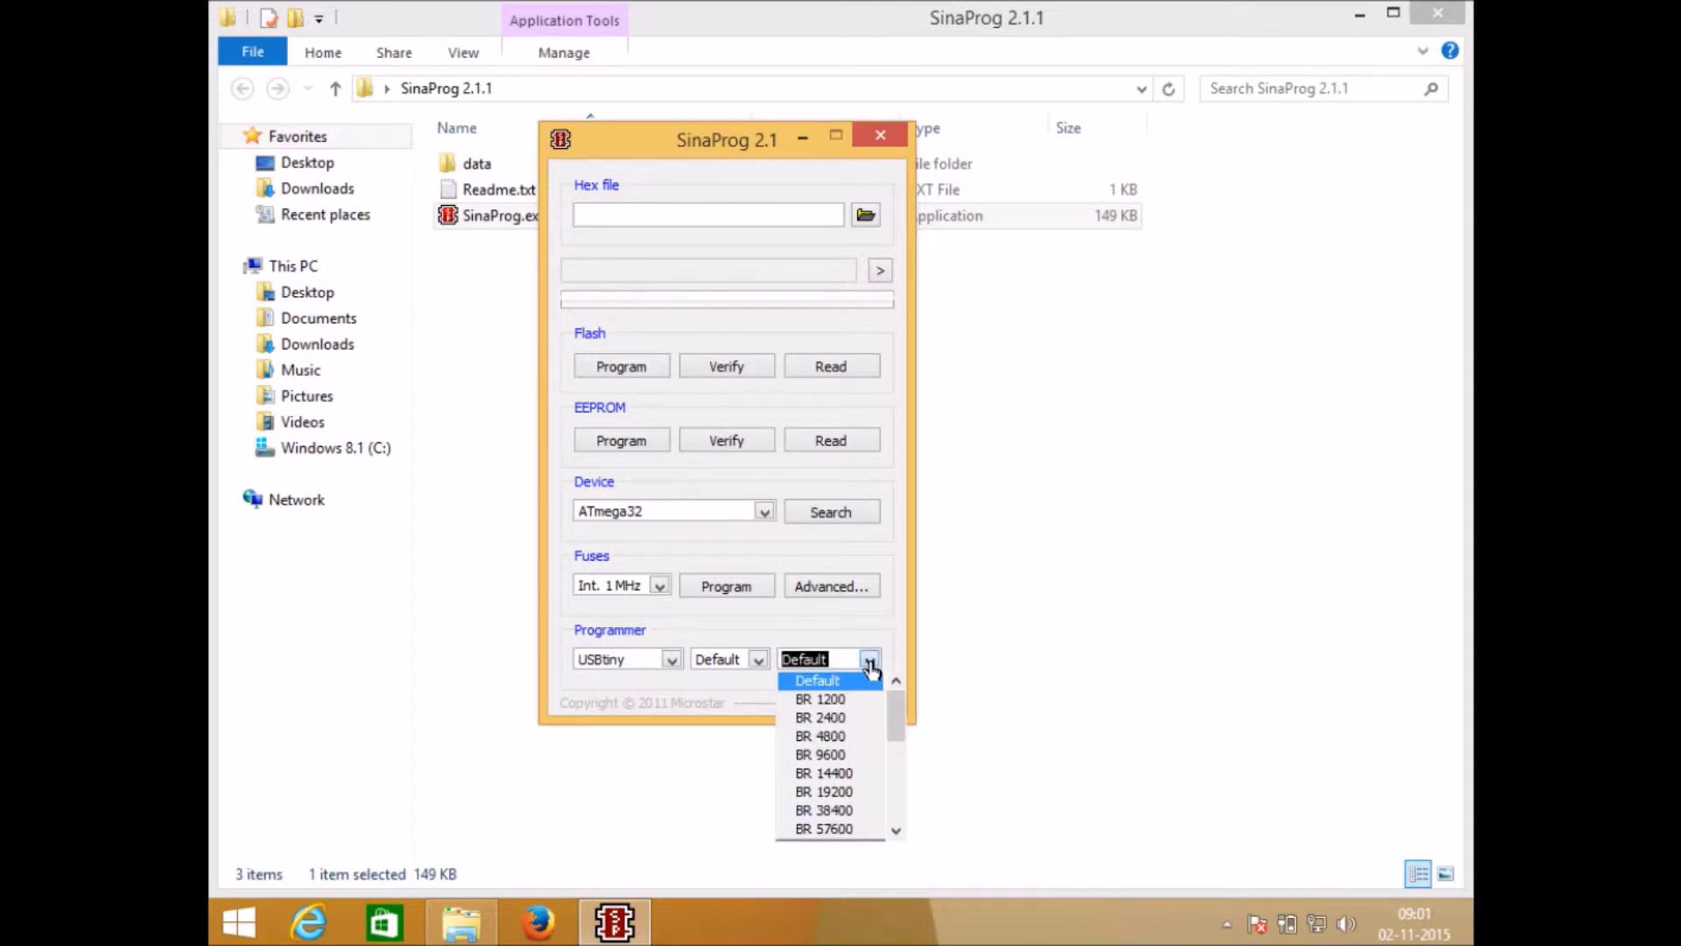
{"action": "left_click", "coordinate": [869, 664]}
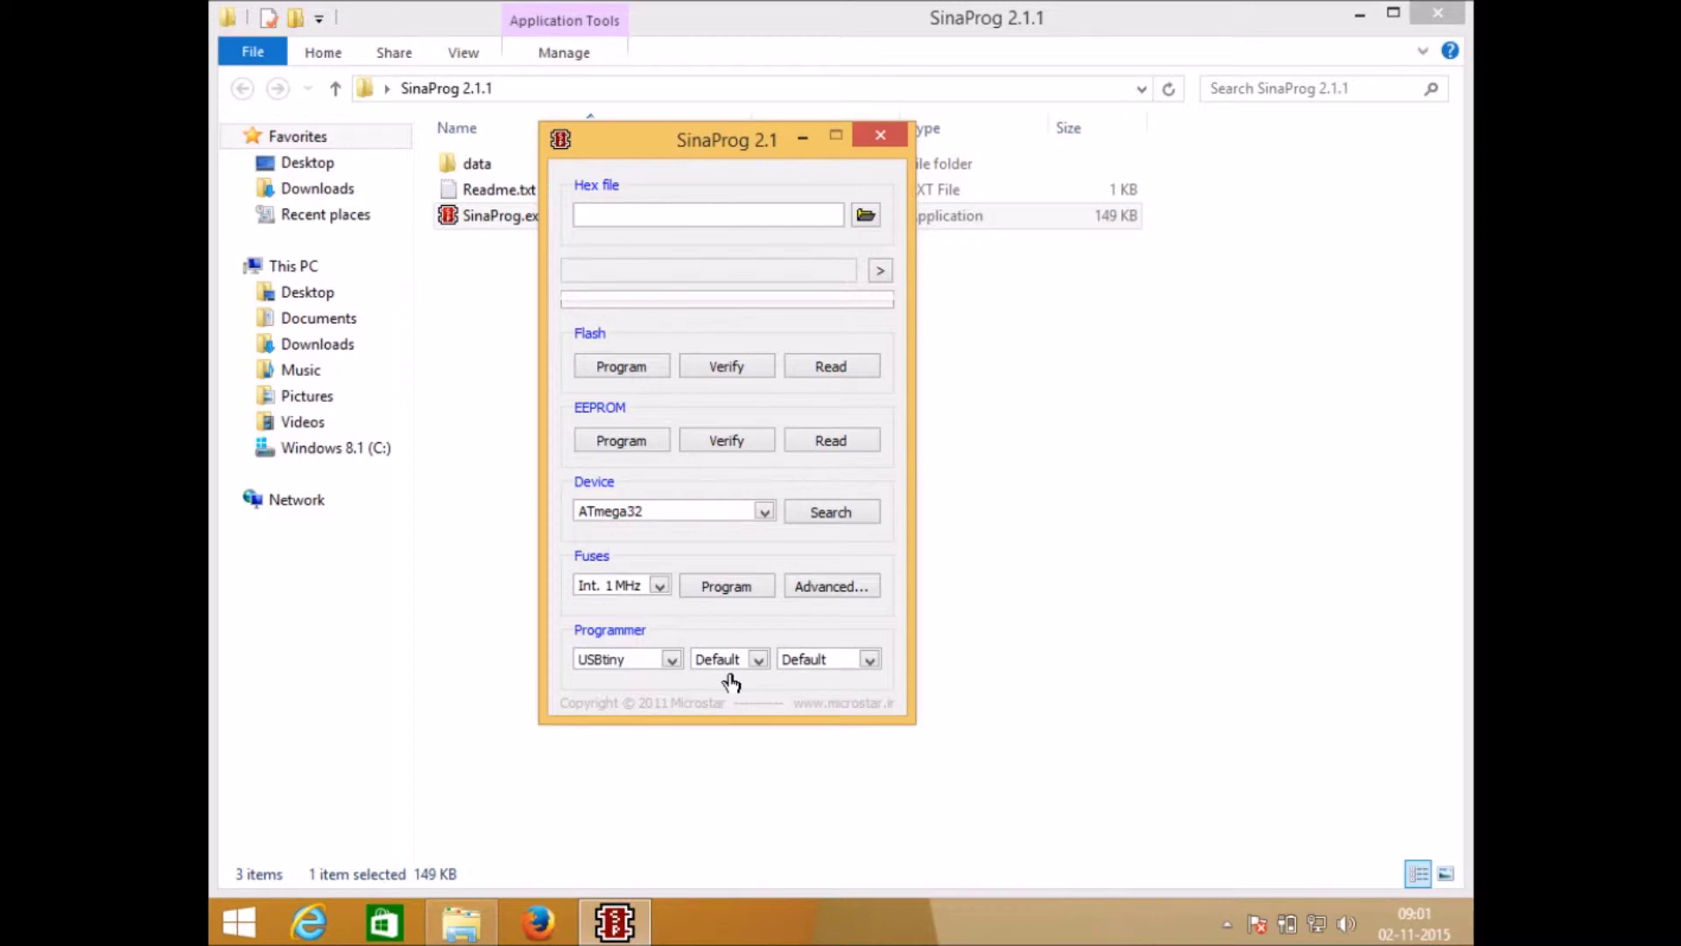
{"action": "left_click", "coordinate": [758, 661]}
{"action": "left_click", "coordinate": [758, 660]}
{"action": "left_click", "coordinate": [868, 662]}
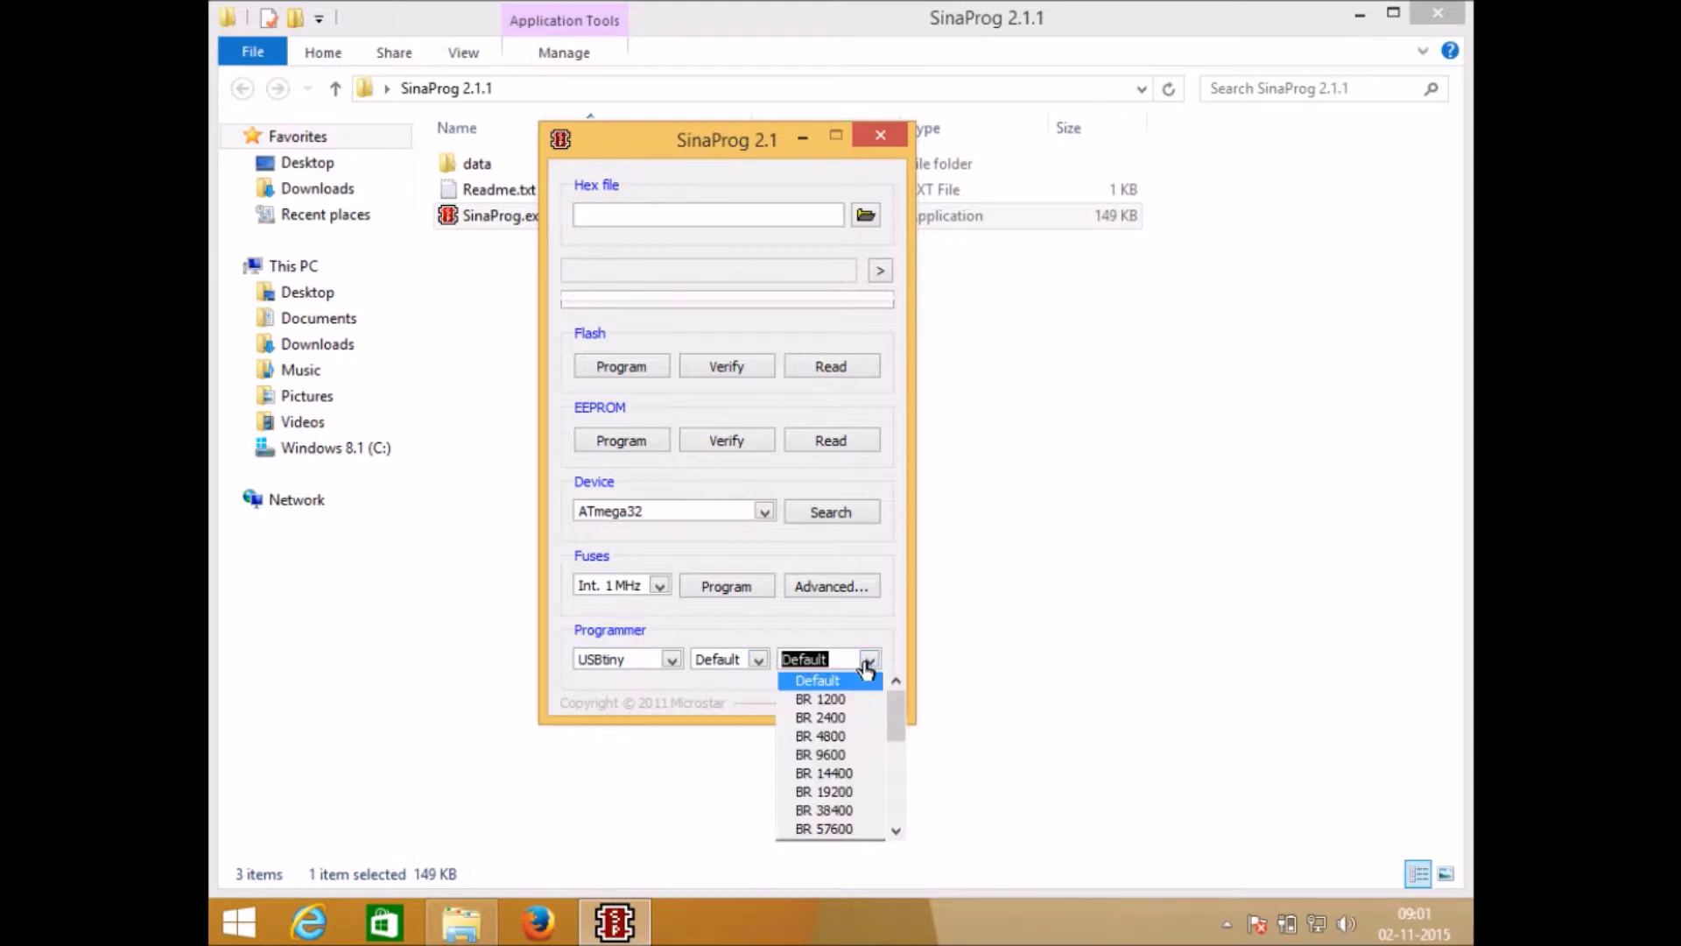
{"action": "left_click", "coordinate": [867, 665]}
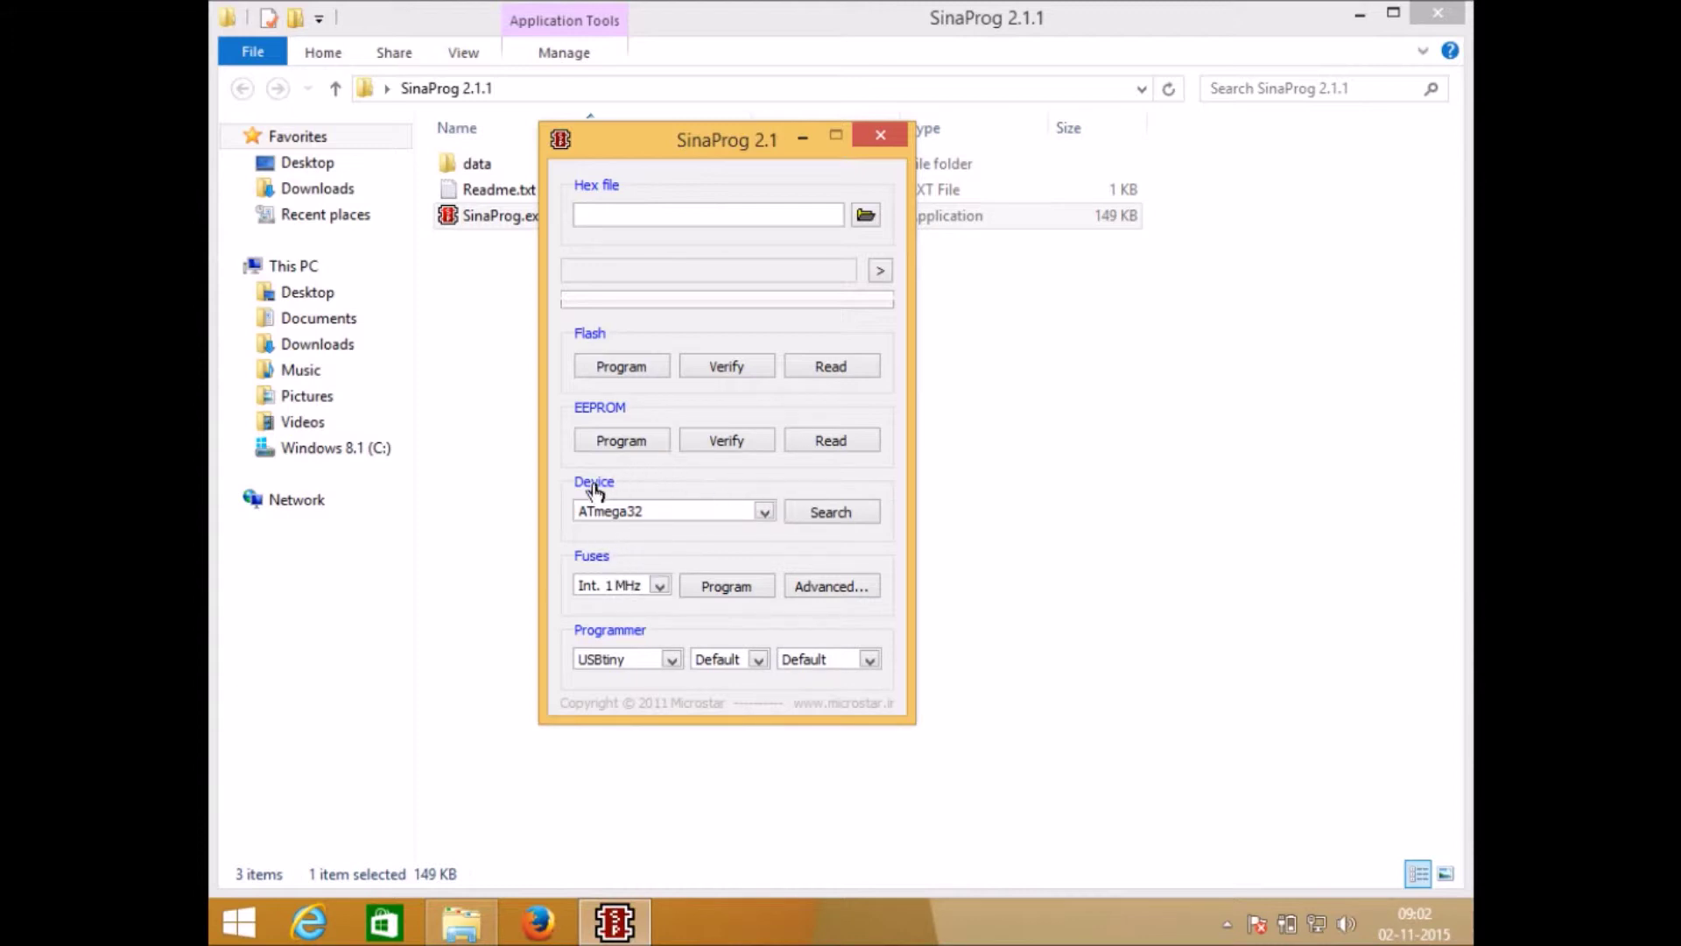
- Set the device to AT90CAN64, and replace that choice by automatically searching for the connected microcontroller
{"action": "left_click", "coordinate": [766, 511]}
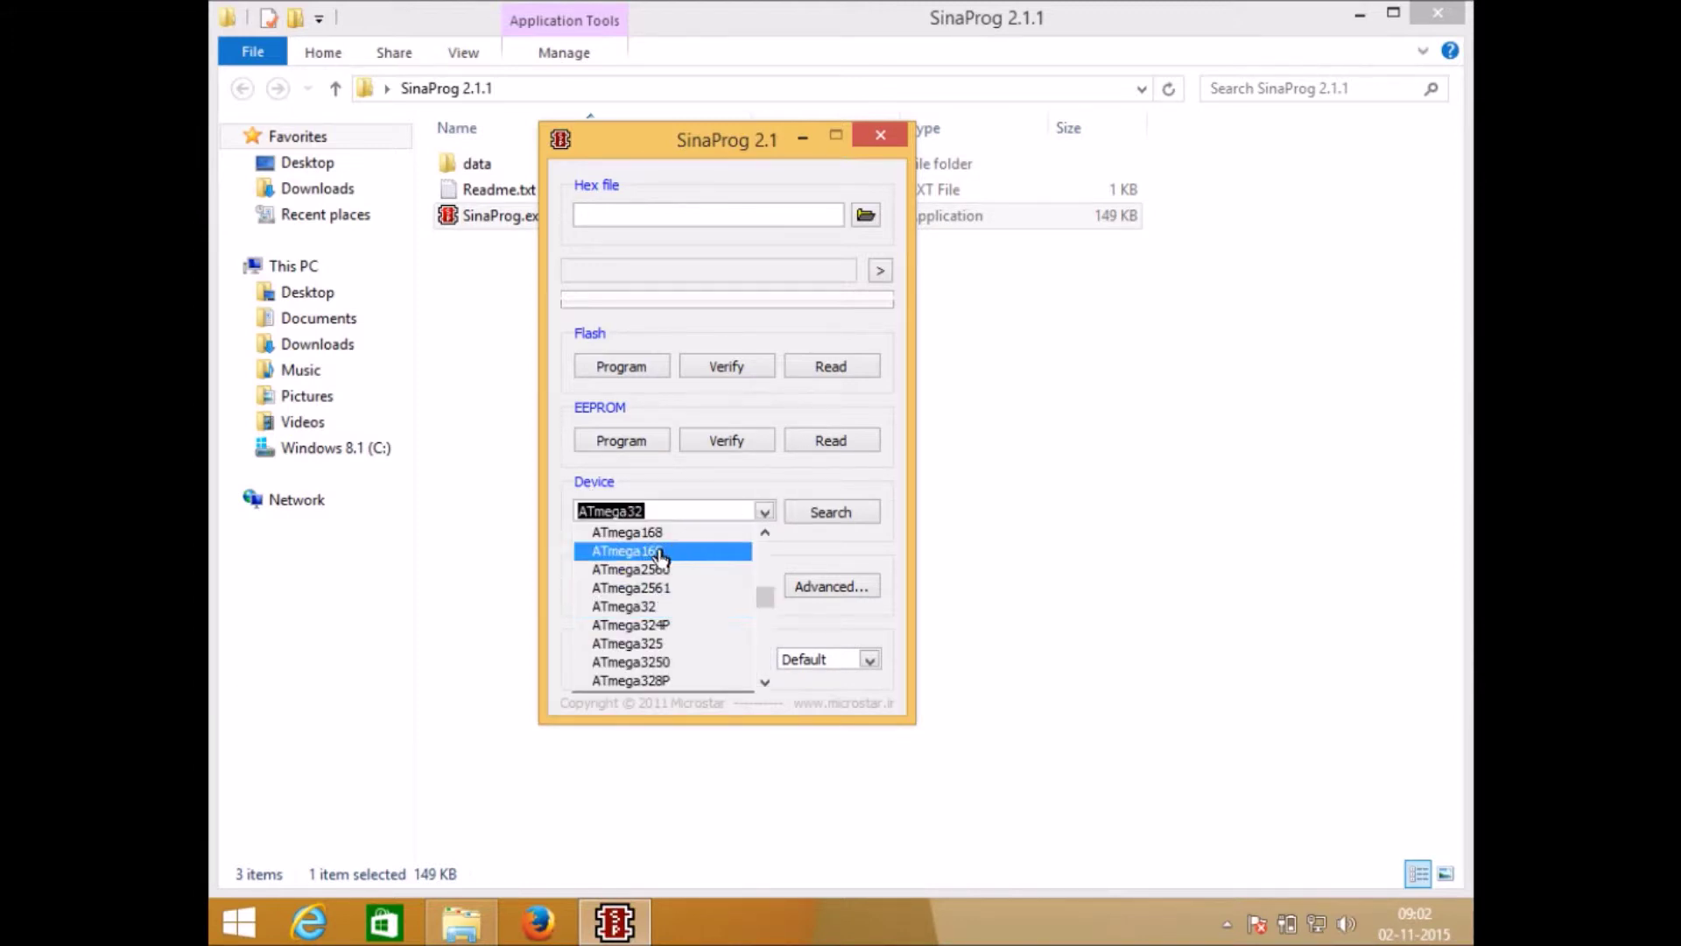
{"action": "scroll", "coordinate": [676, 576], "scroll_direction": "up", "scroll_amount": 8}
{"action": "left_click", "coordinate": [676, 570]}
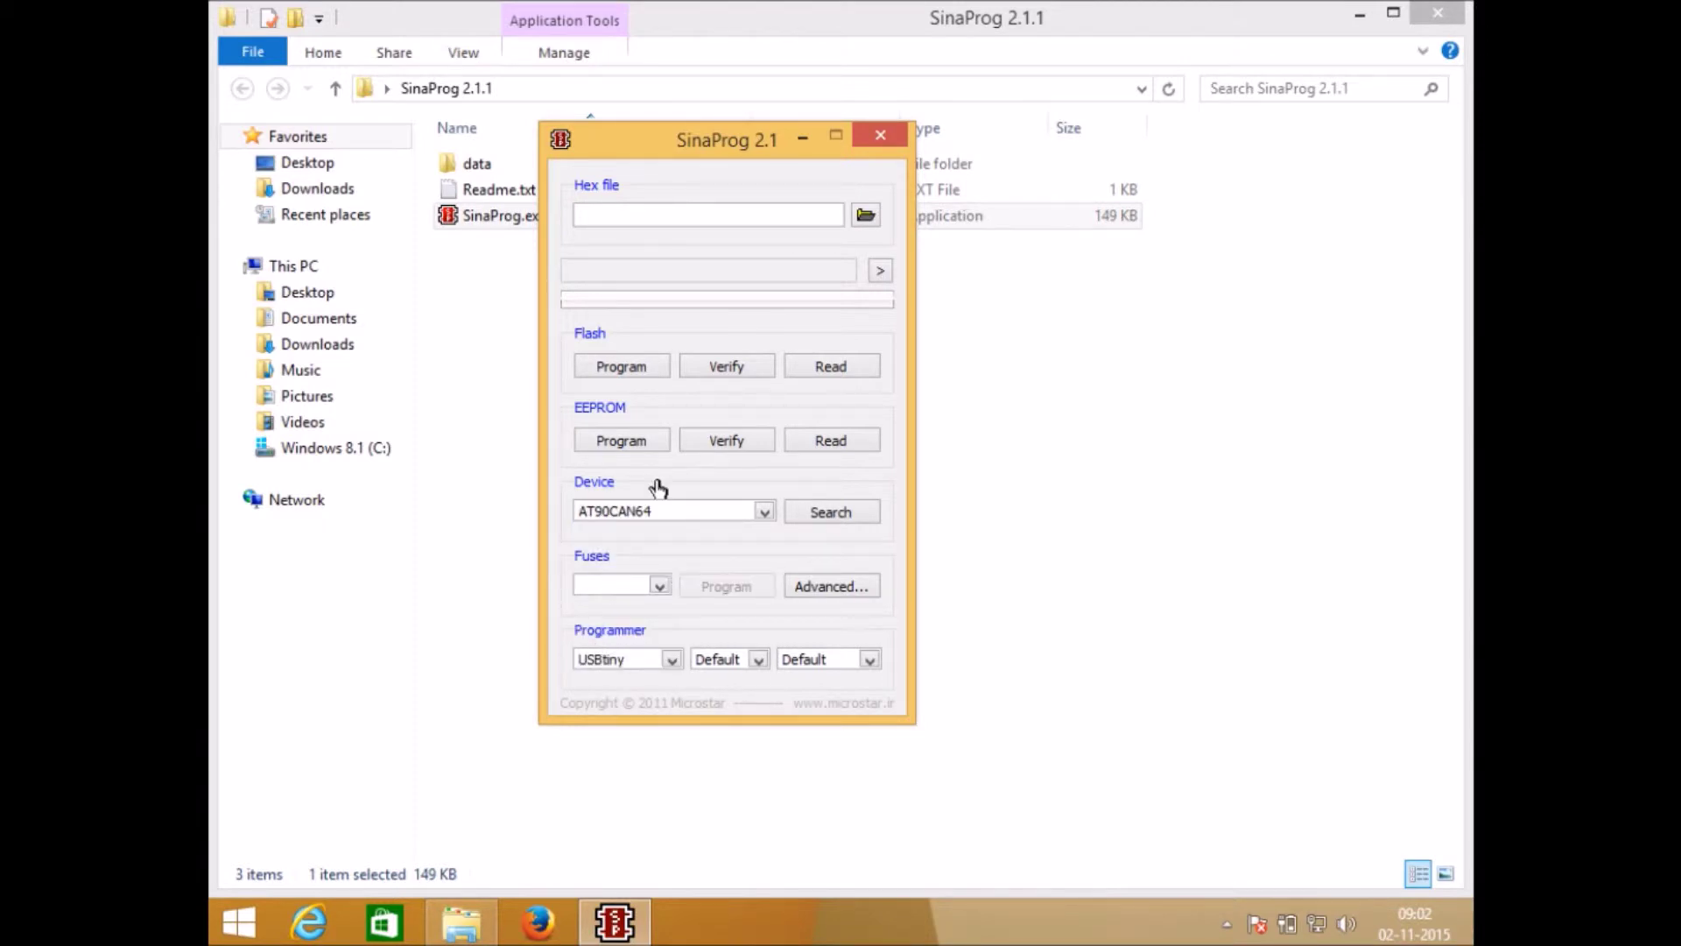
{"action": "left_click", "coordinate": [832, 514]}
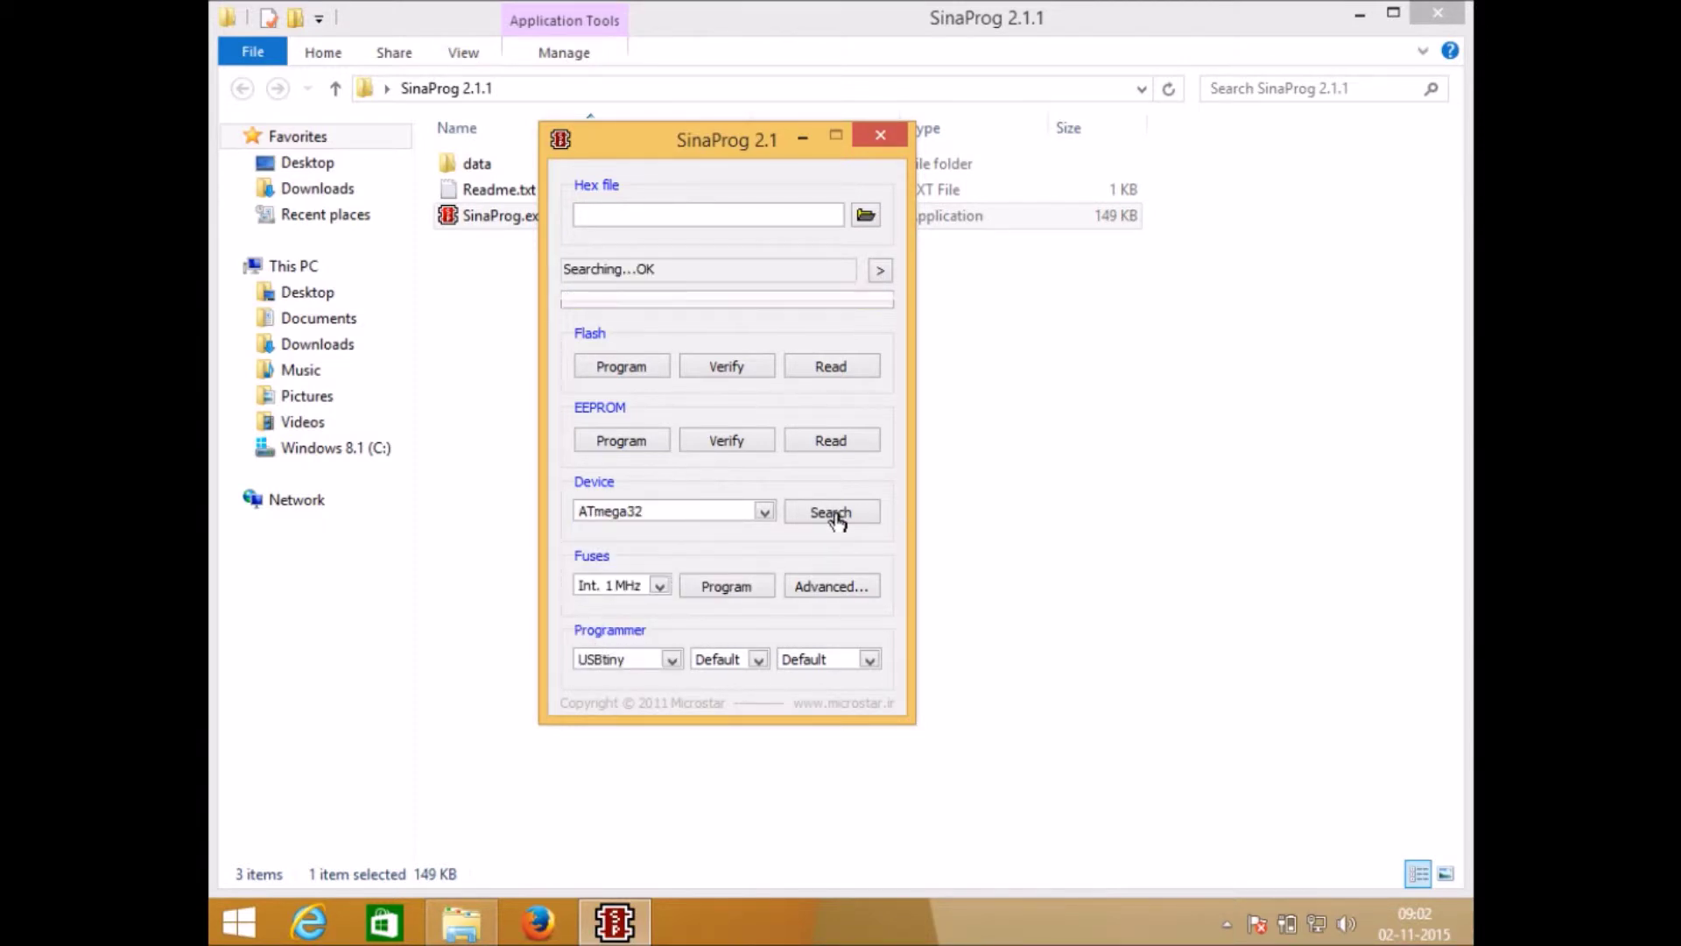
{"action": "left_click", "coordinate": [832, 513]}
- Load main.hex from the Desktop as the hex file
{"action": "left_click", "coordinate": [866, 217]}
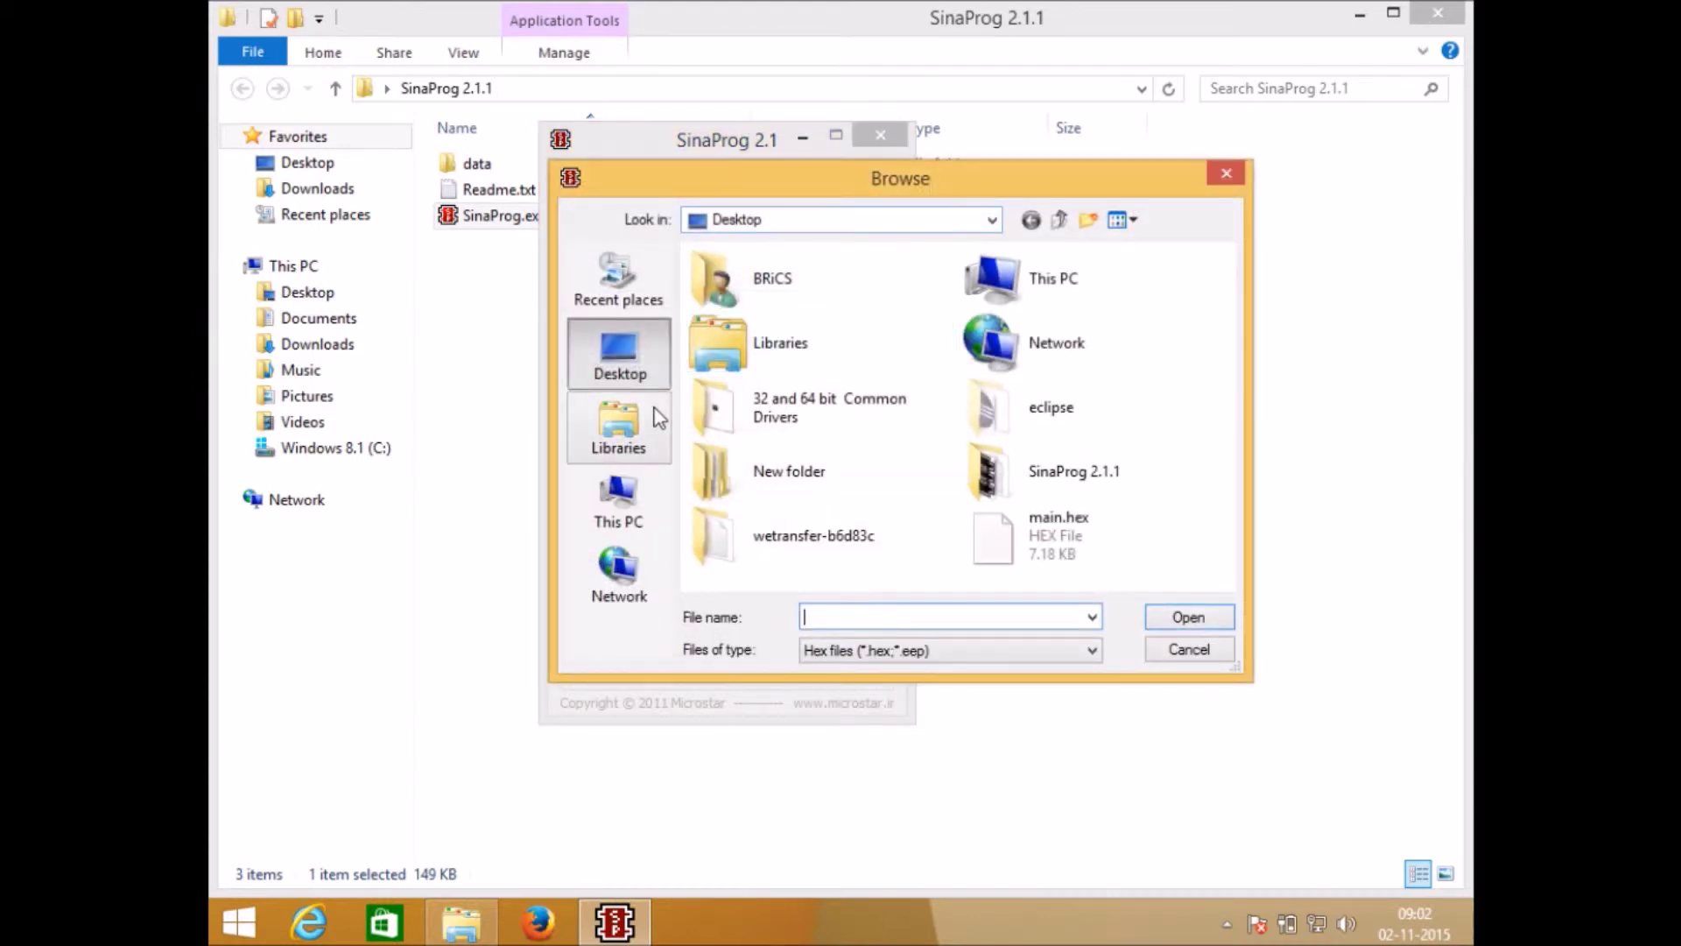
{"action": "left_click", "coordinate": [623, 416]}
{"action": "left_click", "coordinate": [619, 354]}
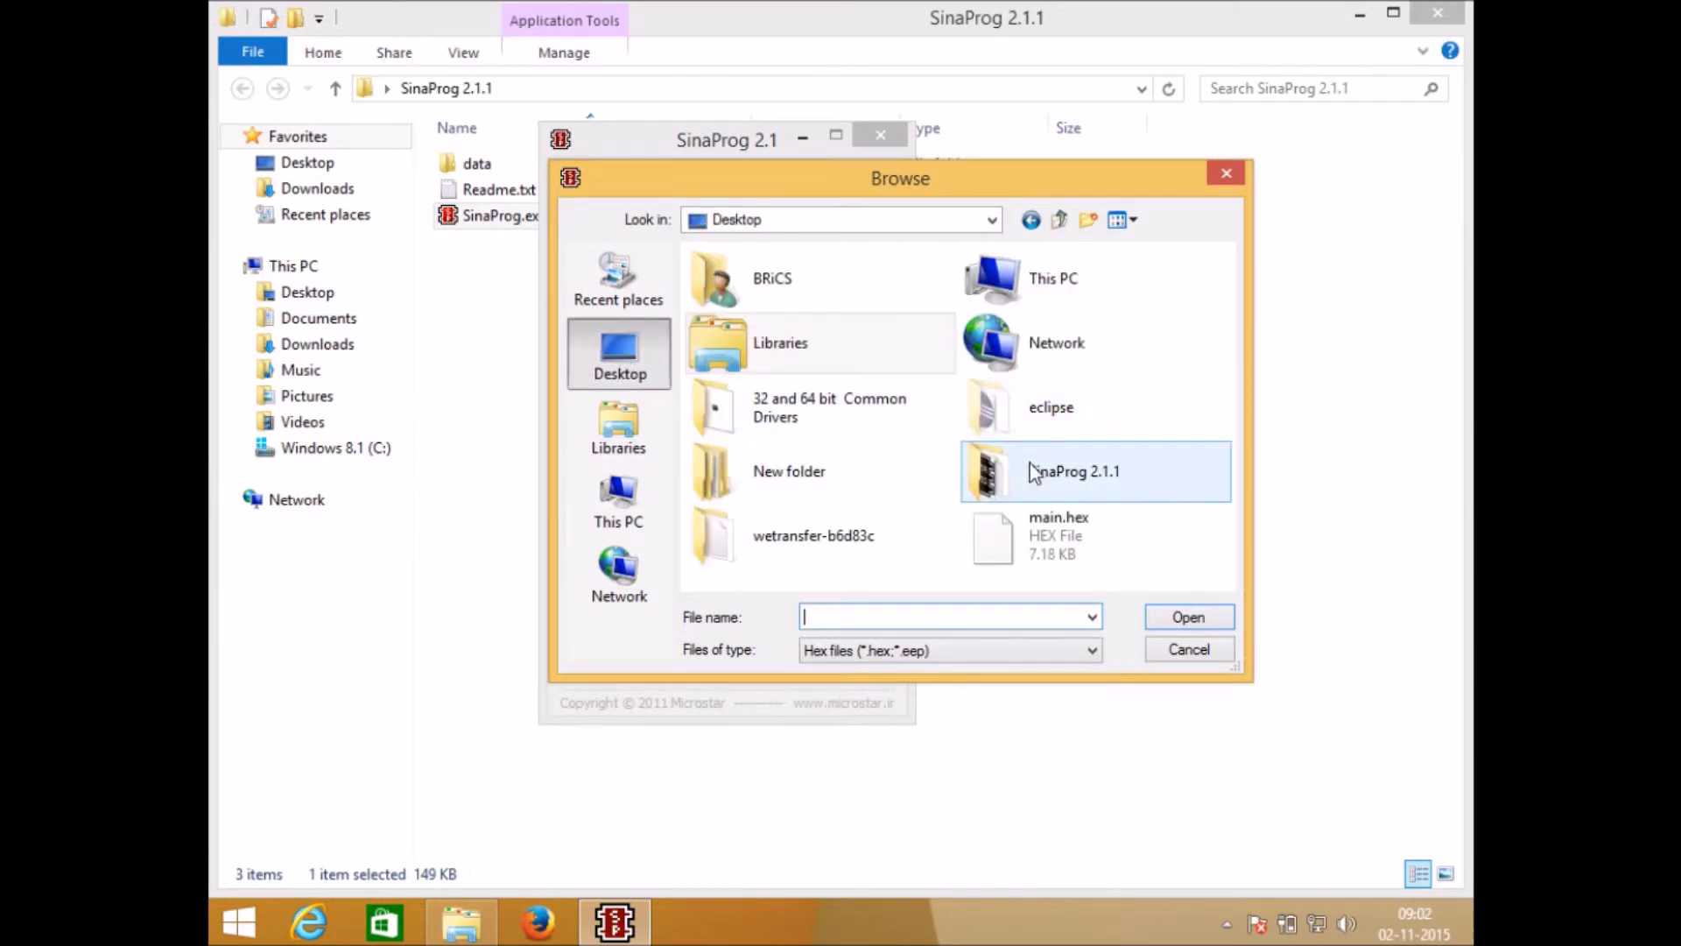
{"action": "left_click", "coordinate": [1034, 546]}
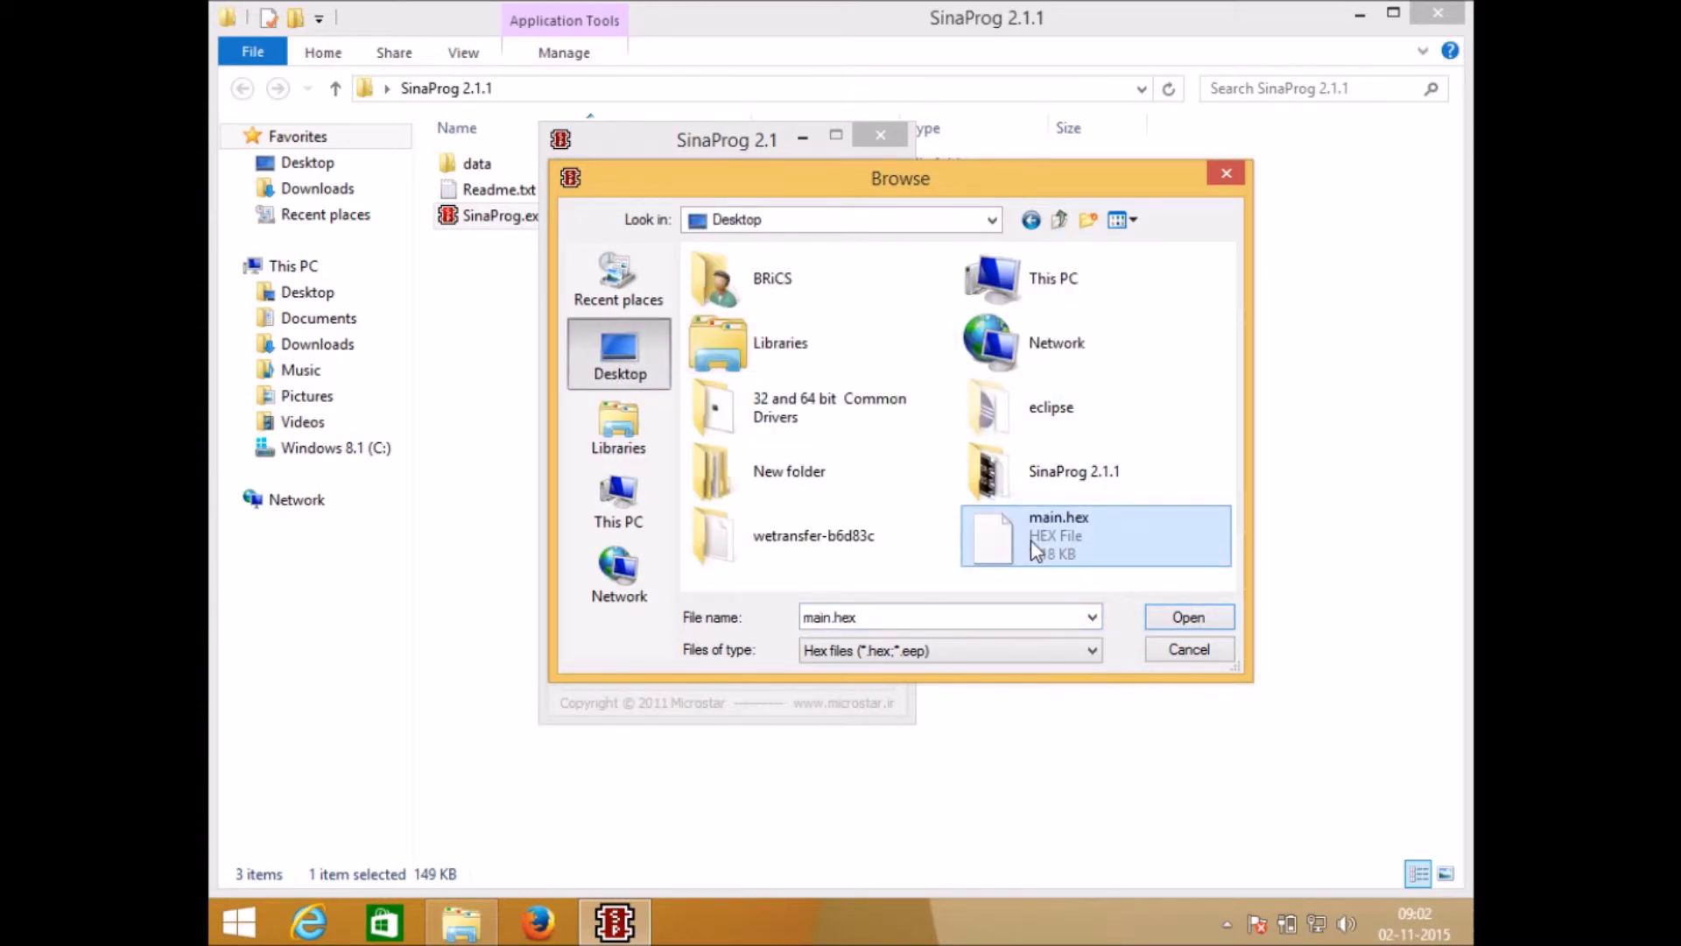
{"action": "left_click", "coordinate": [1193, 616]}
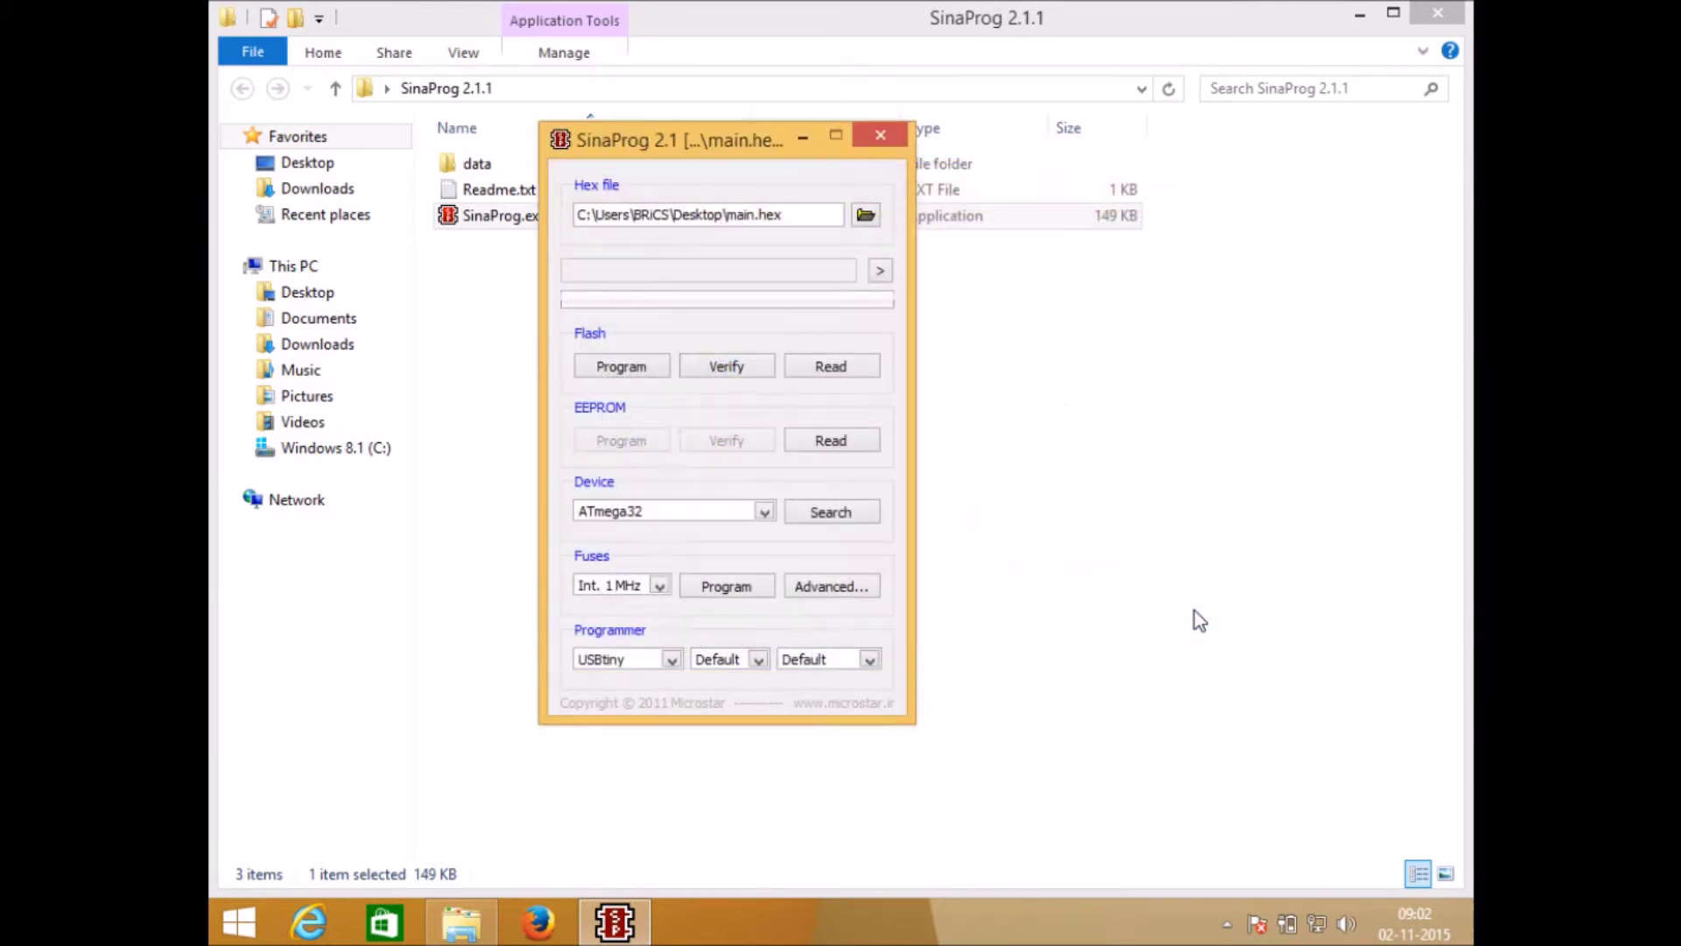
- Program the microcontroller's flash with main.hex and verify the written flash contents
{"action": "left_click", "coordinate": [619, 373]}
{"action": "left_click", "coordinate": [726, 368]}
- Read the microcontroller's flash memory and save it on the Desktop as newcode.hex
{"action": "left_click", "coordinate": [844, 367]}
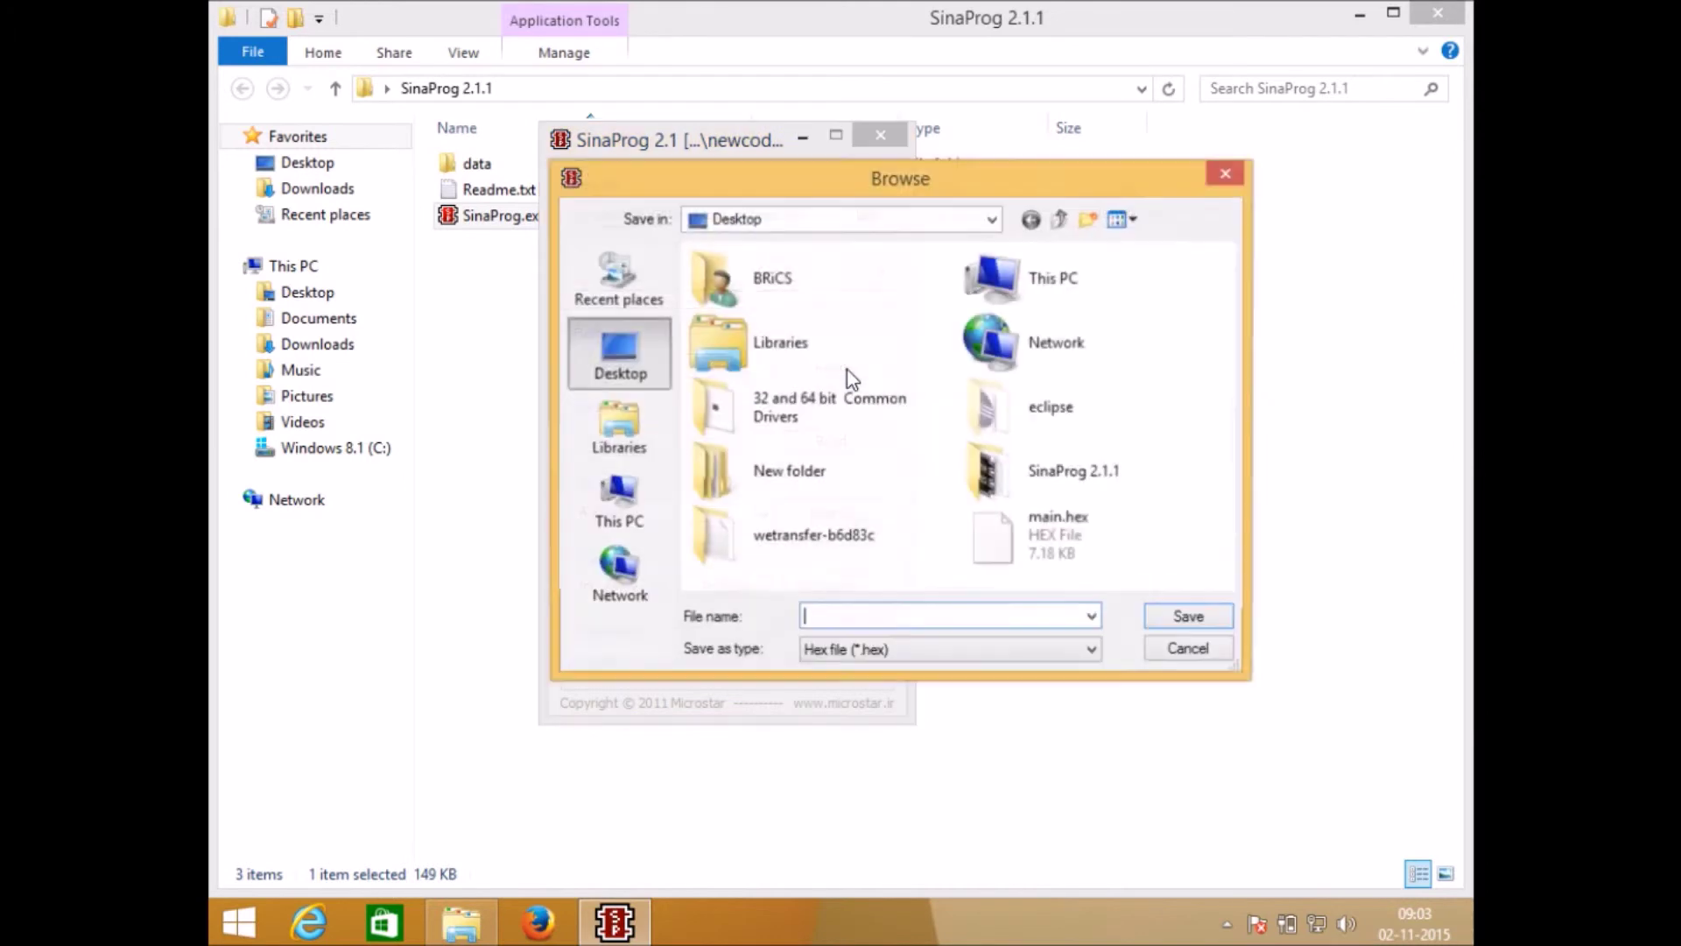
{"action": "type", "text": "ne"}
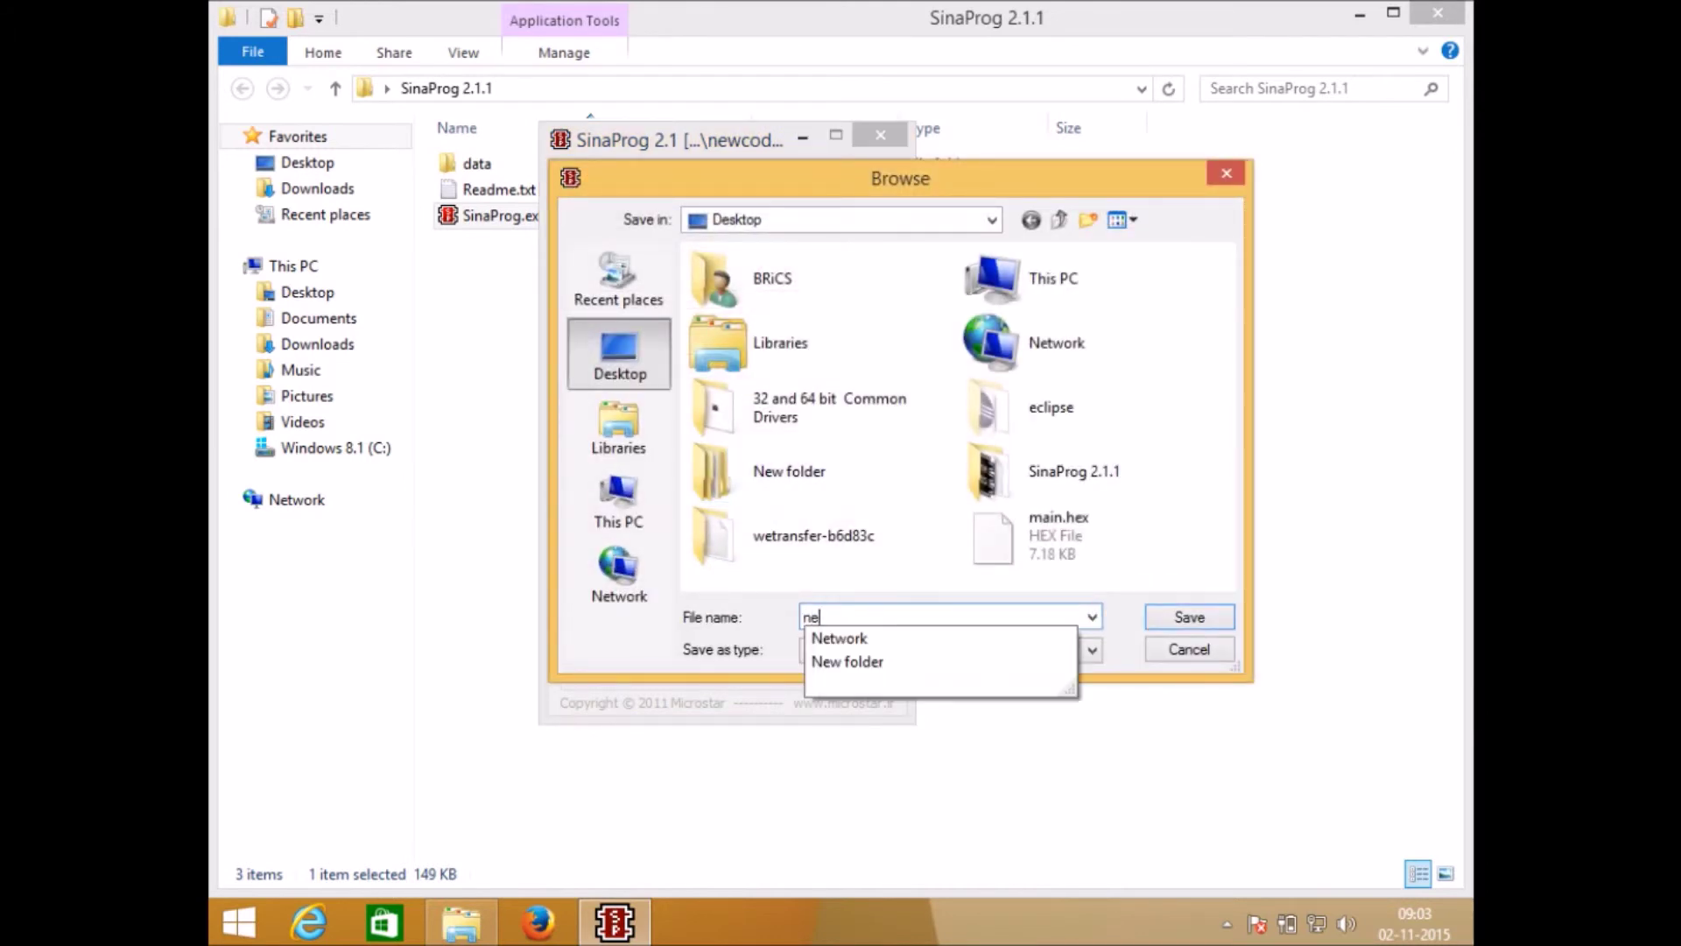
{"action": "type", "text": "w"}
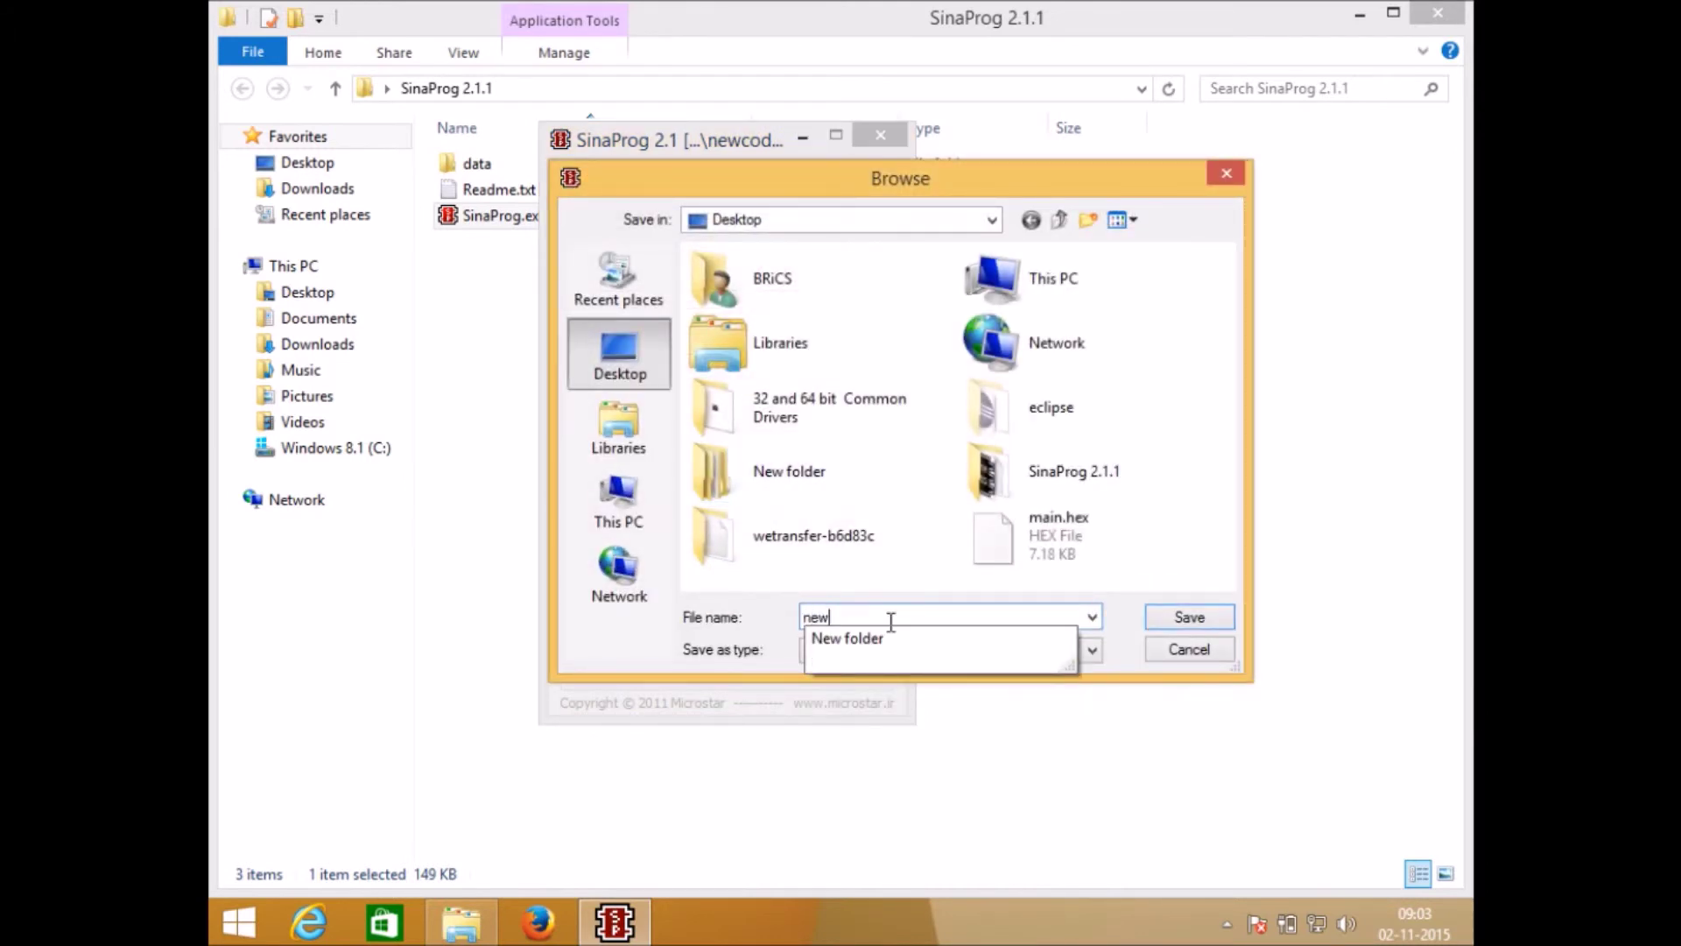
{"action": "type", "text": "code.hex"}
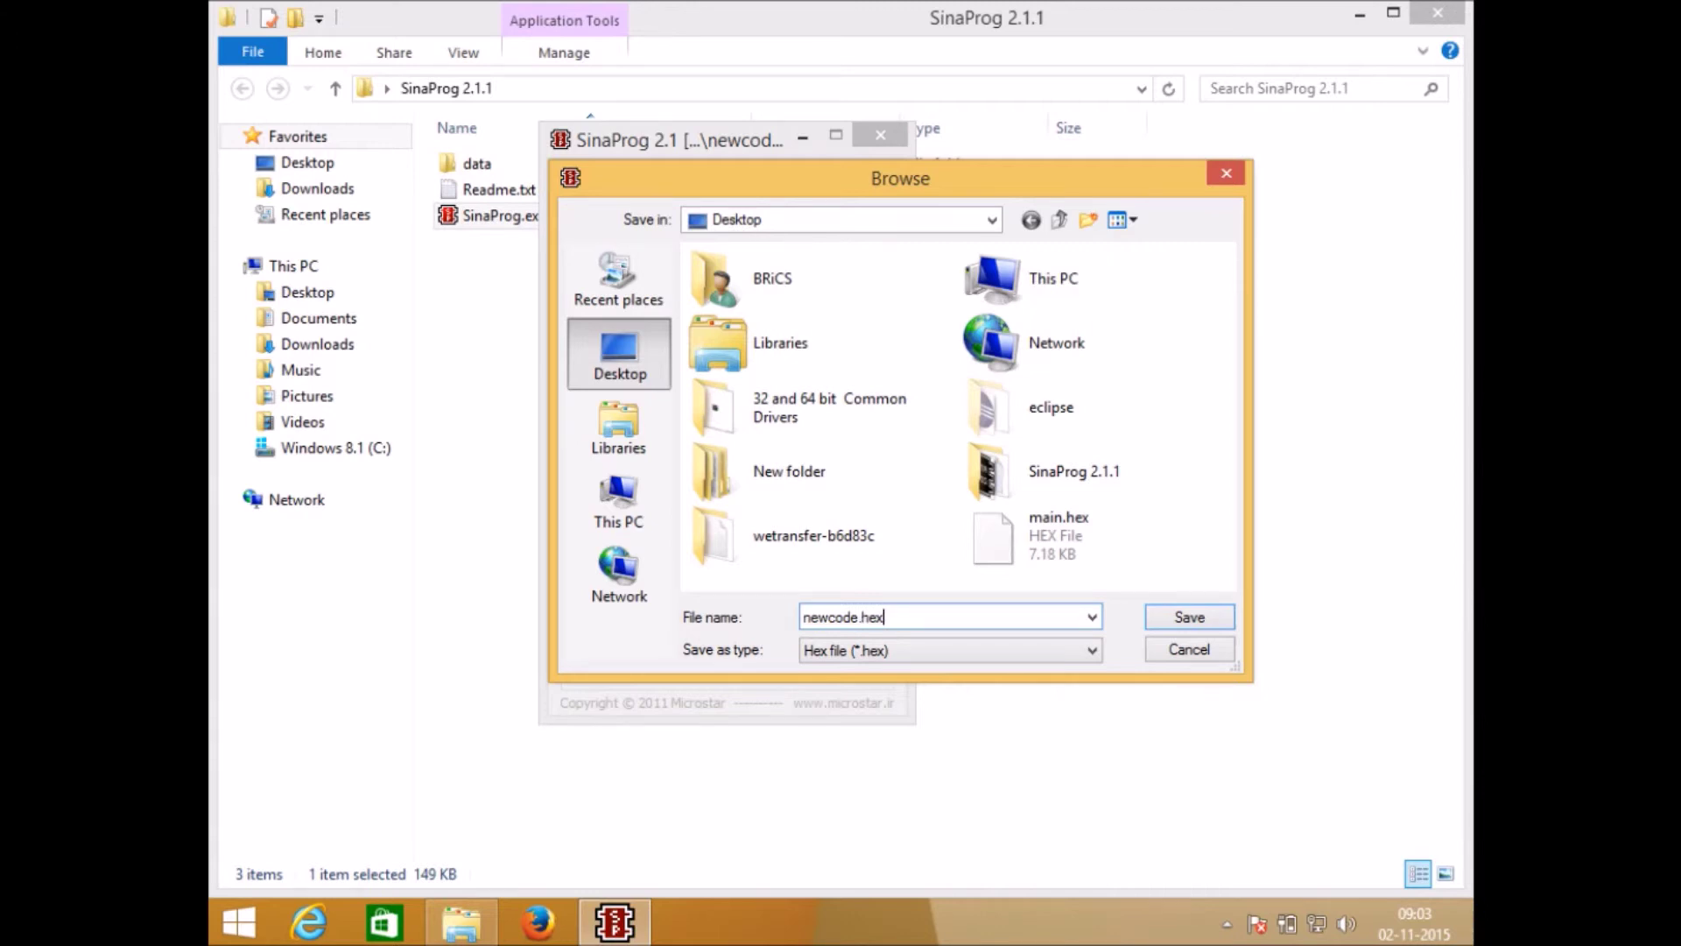
{"action": "key", "text": "Return"}
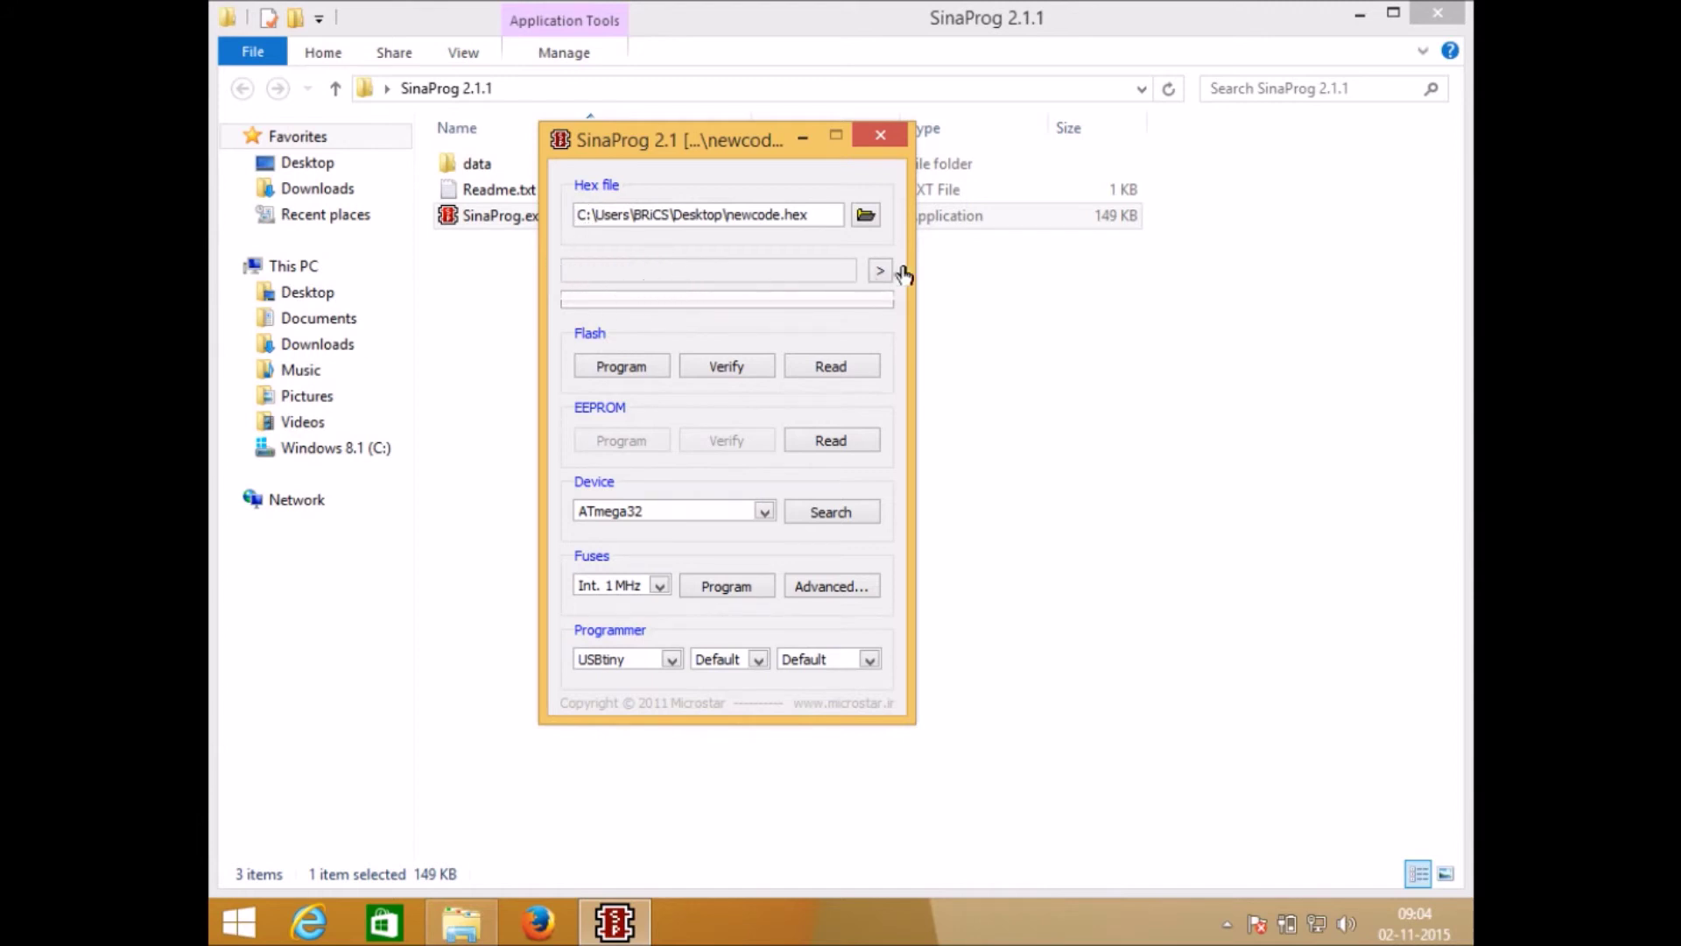
- Minimize the folder window, move SinaProg clear of the desktop icons and check for the newcode.hex file
{"action": "left_click", "coordinate": [1359, 14]}
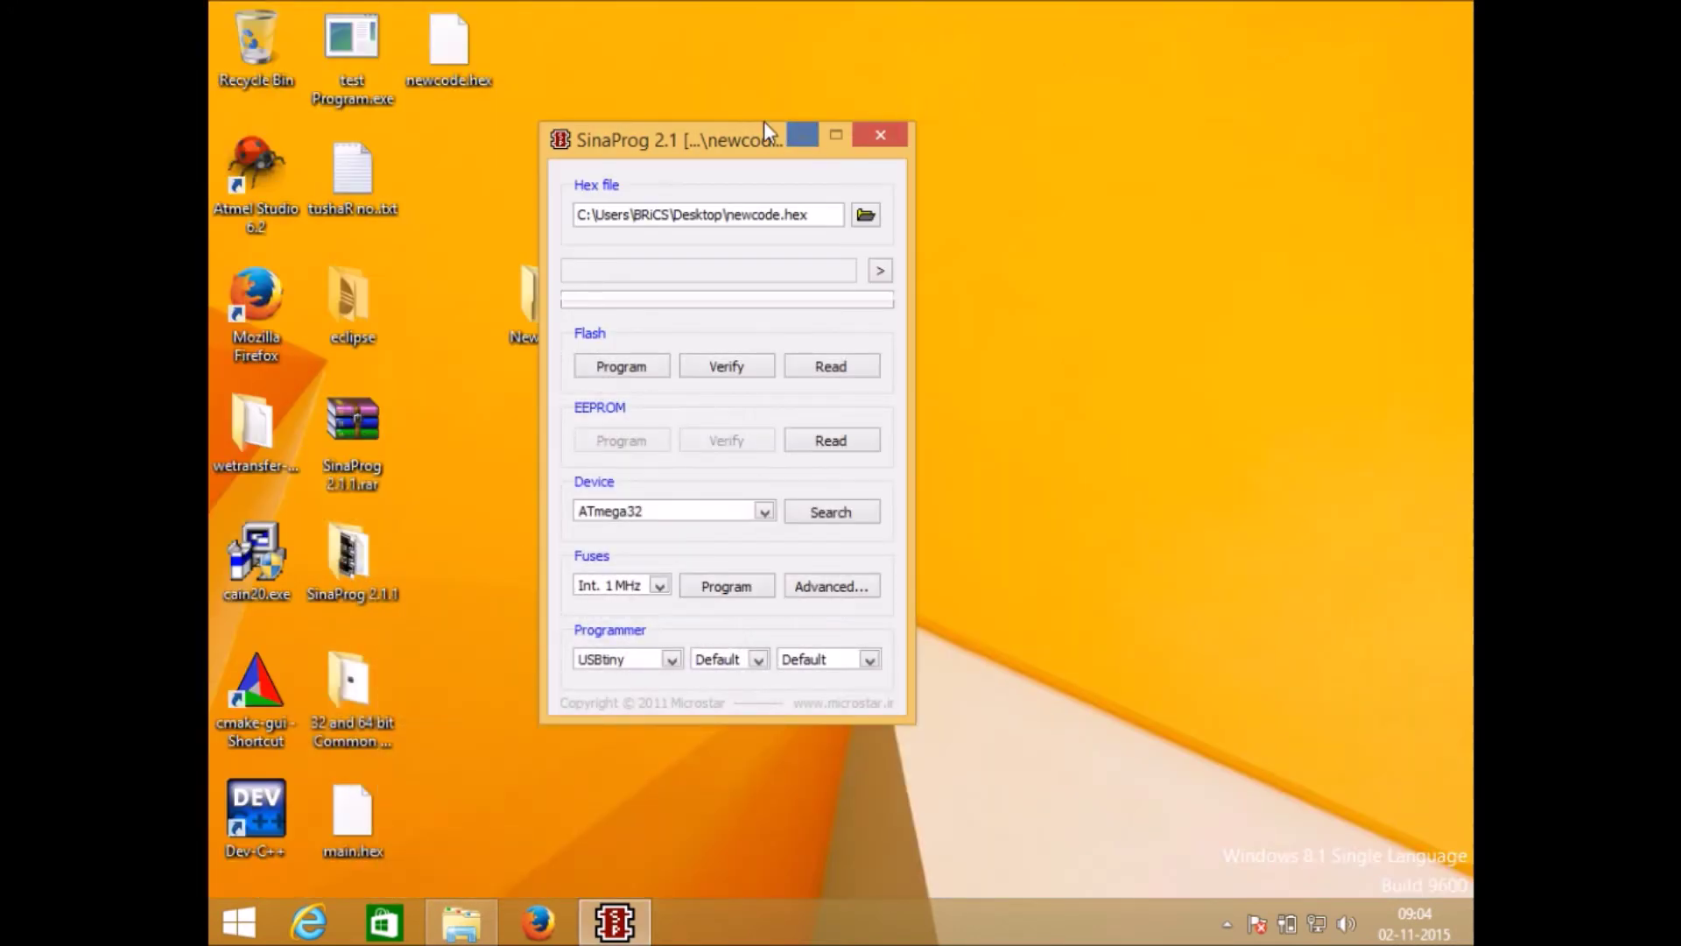
{"action": "left_click_drag", "start_coordinate": [692, 140], "coordinate": [1096, 118]}
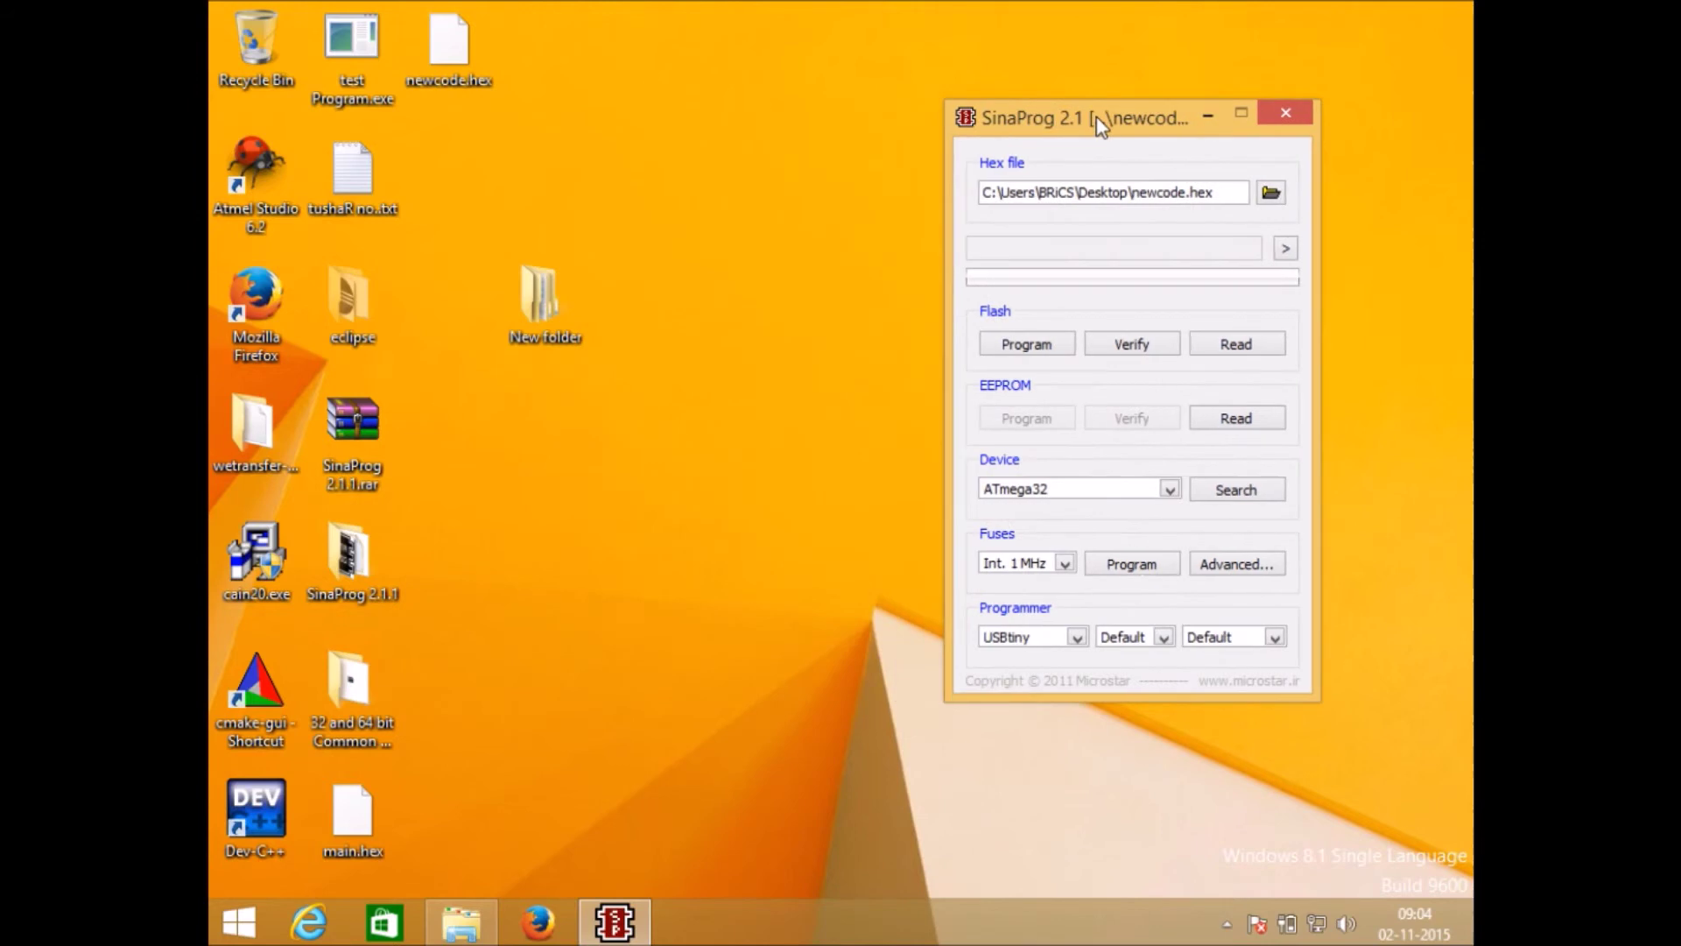
{"action": "left_click", "coordinate": [443, 45]}
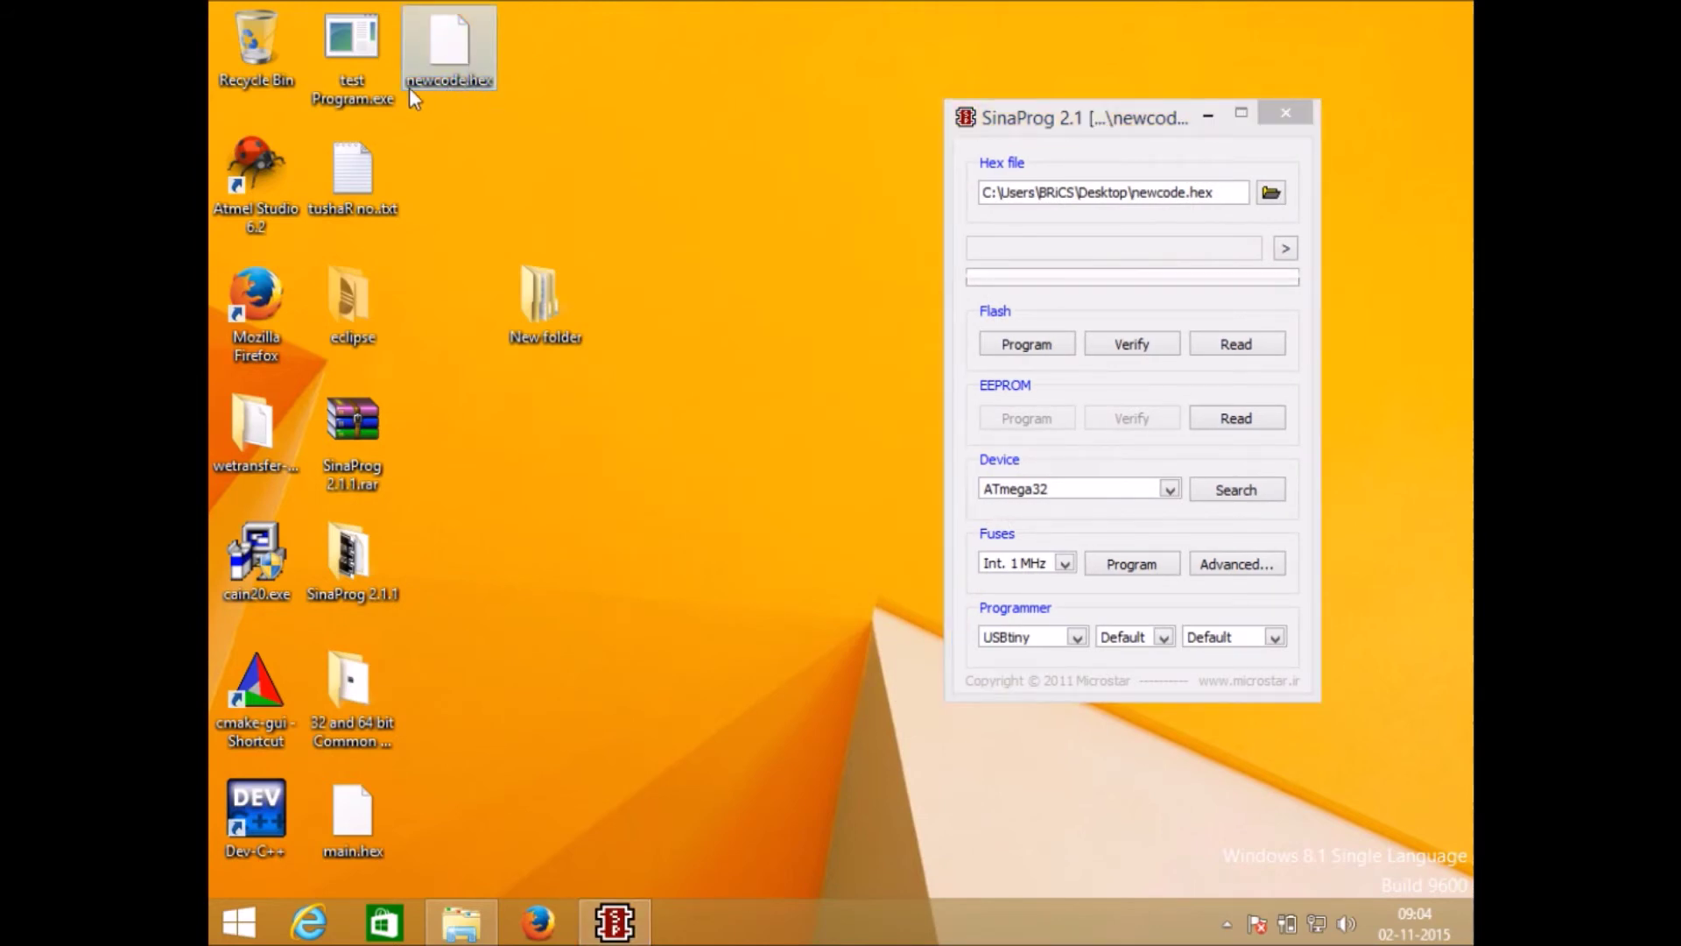
{"action": "left_click", "coordinate": [1130, 126]}
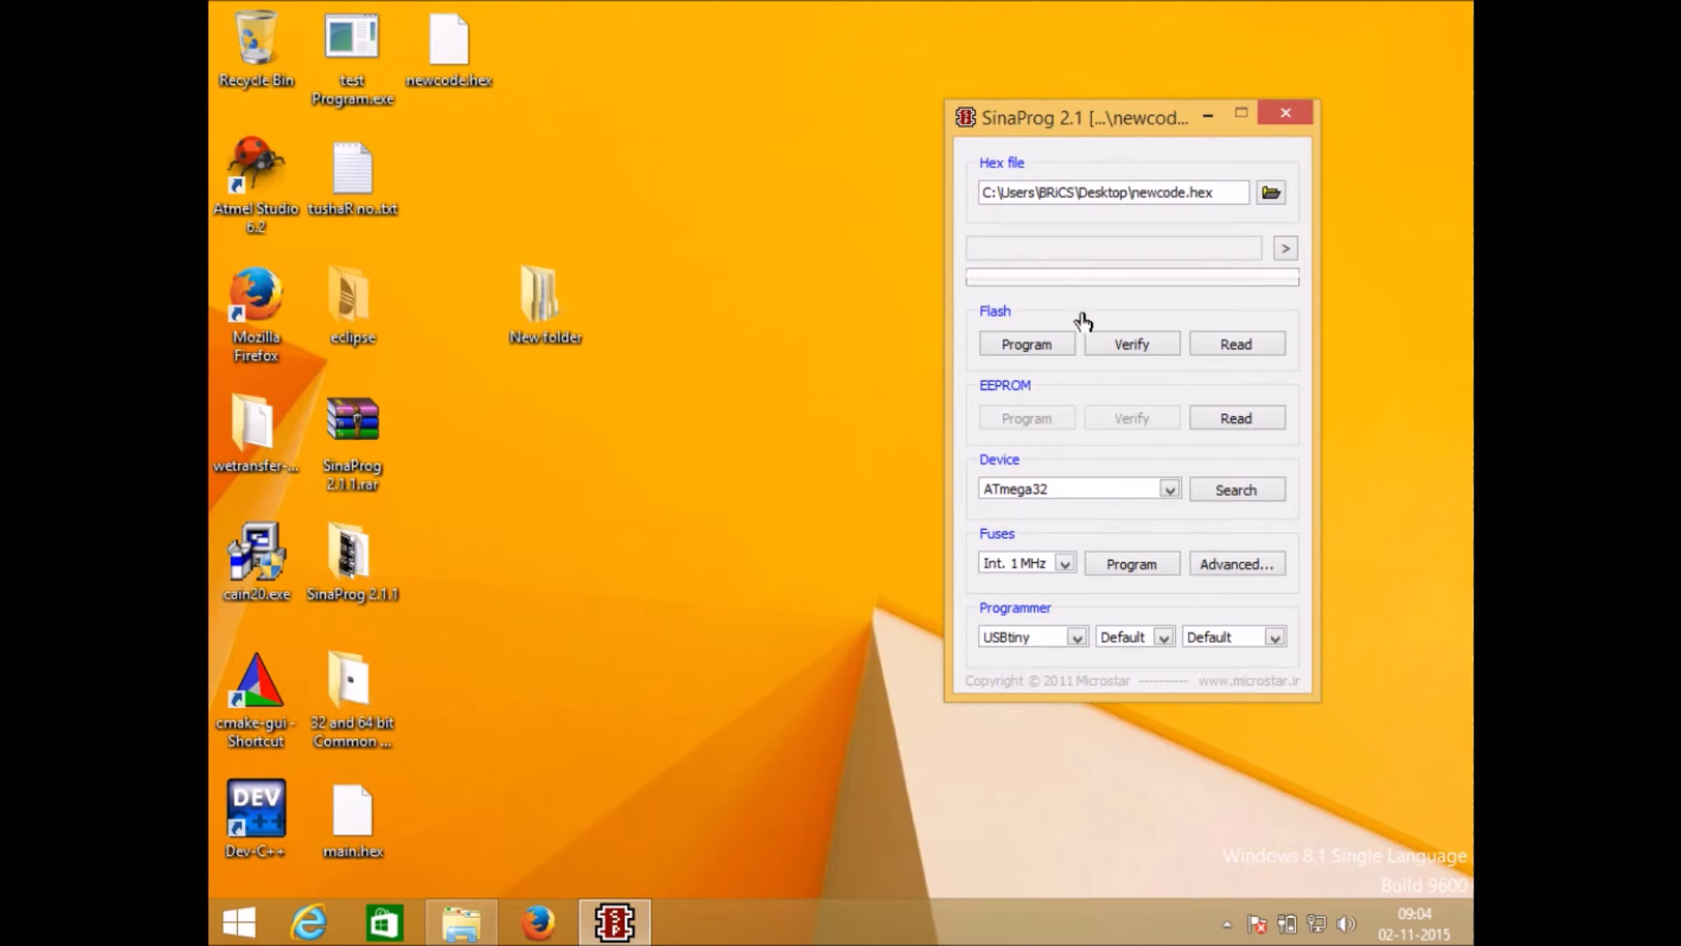